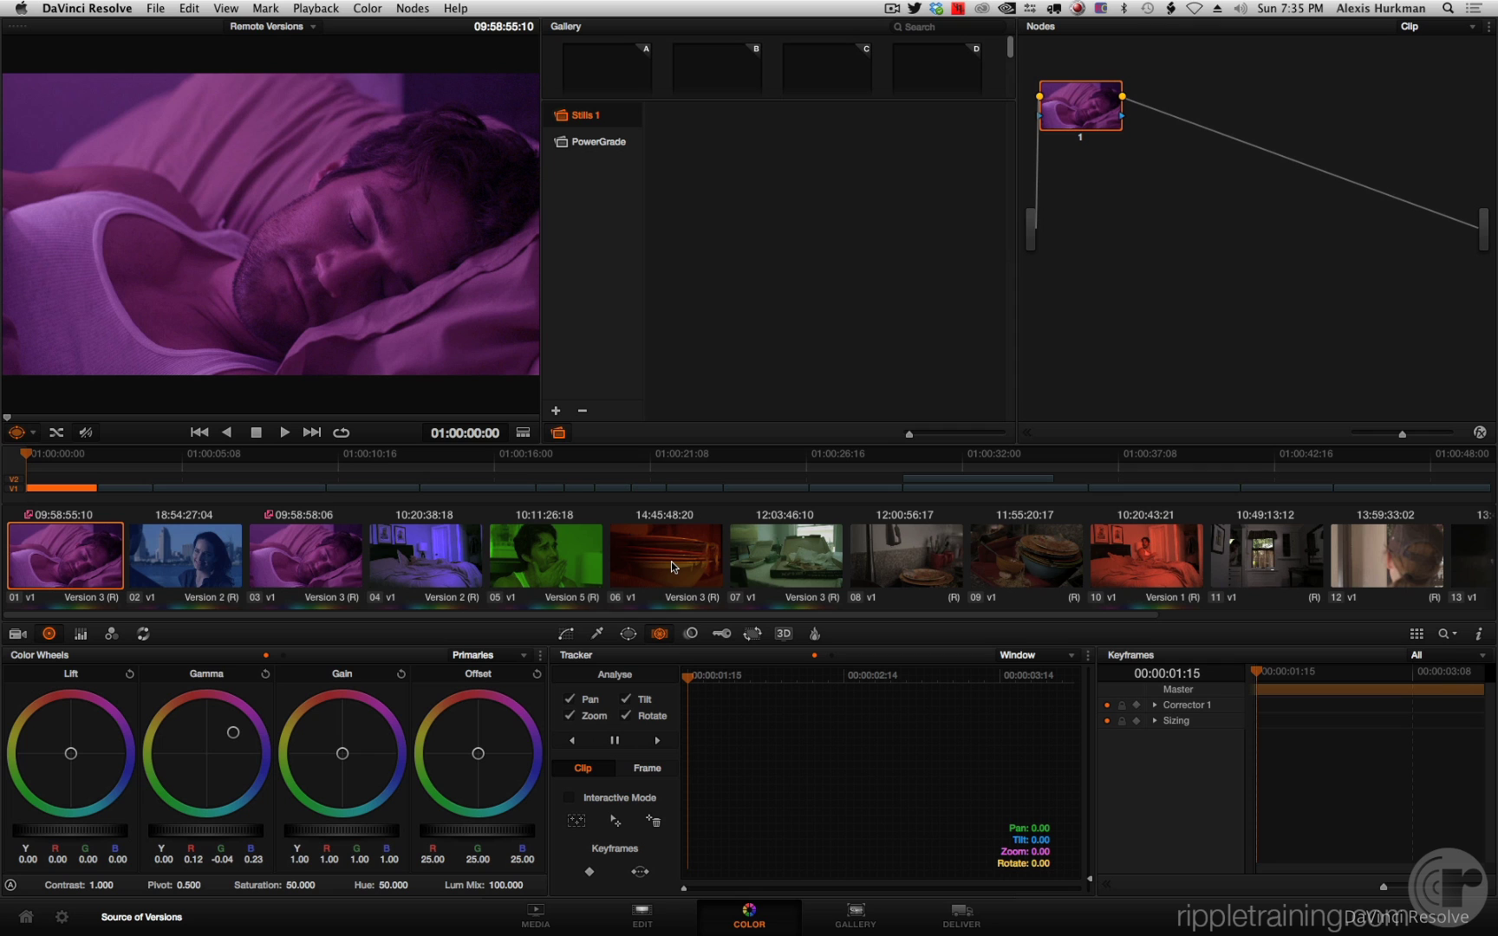
# Save Source of Versions, then create and open the new project 'Versions Test Too' on the Edit page
pyautogui.click(27, 917)
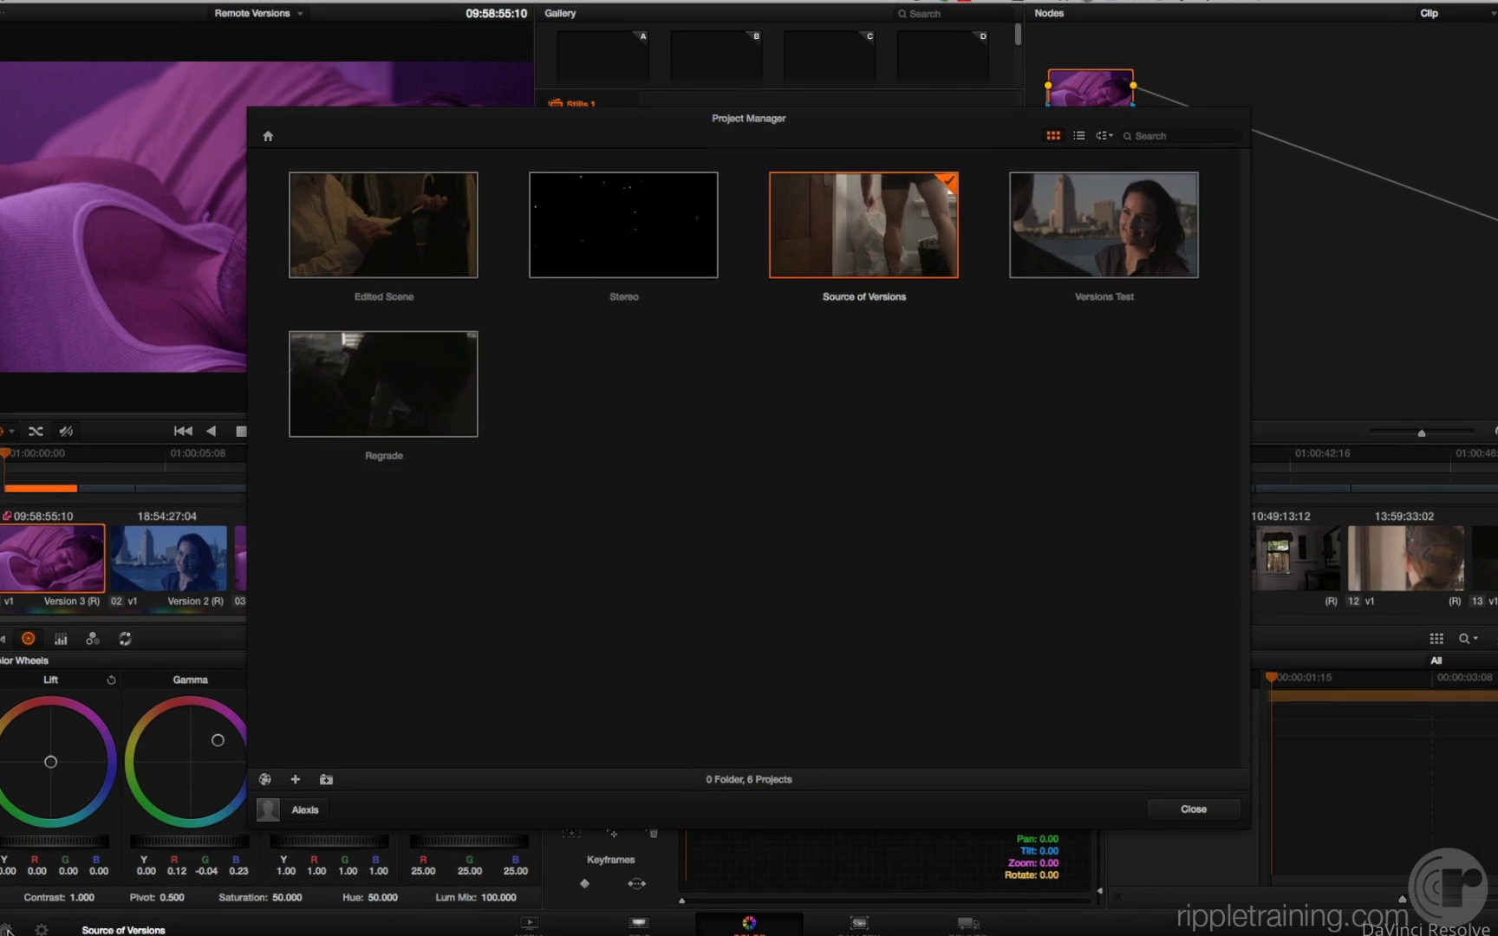
pyautogui.click(175, 863)
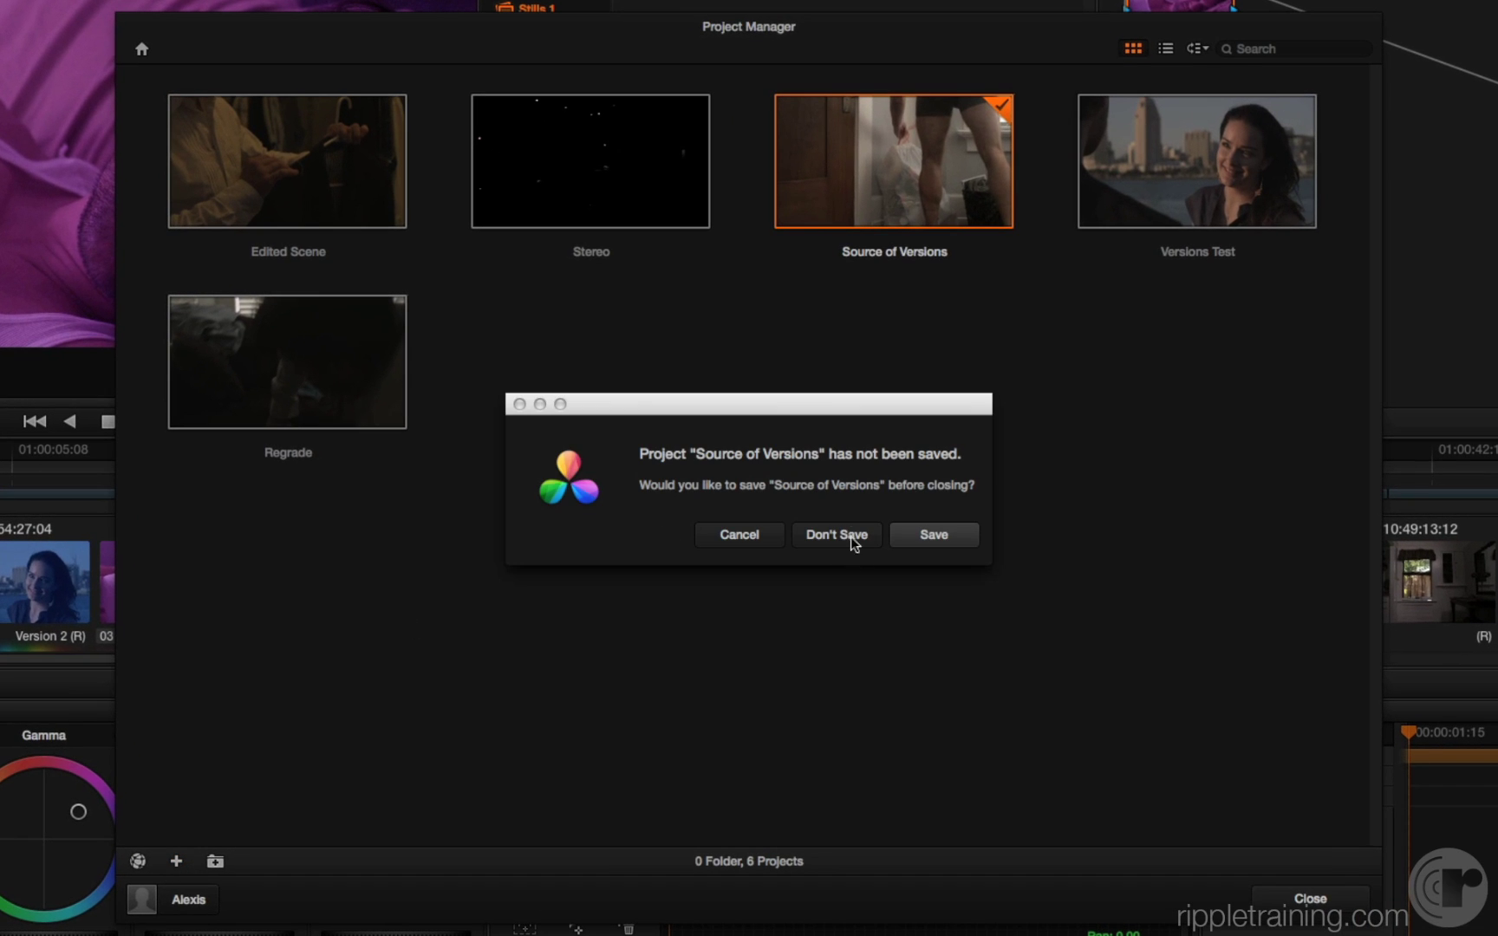
pyautogui.click(928, 536)
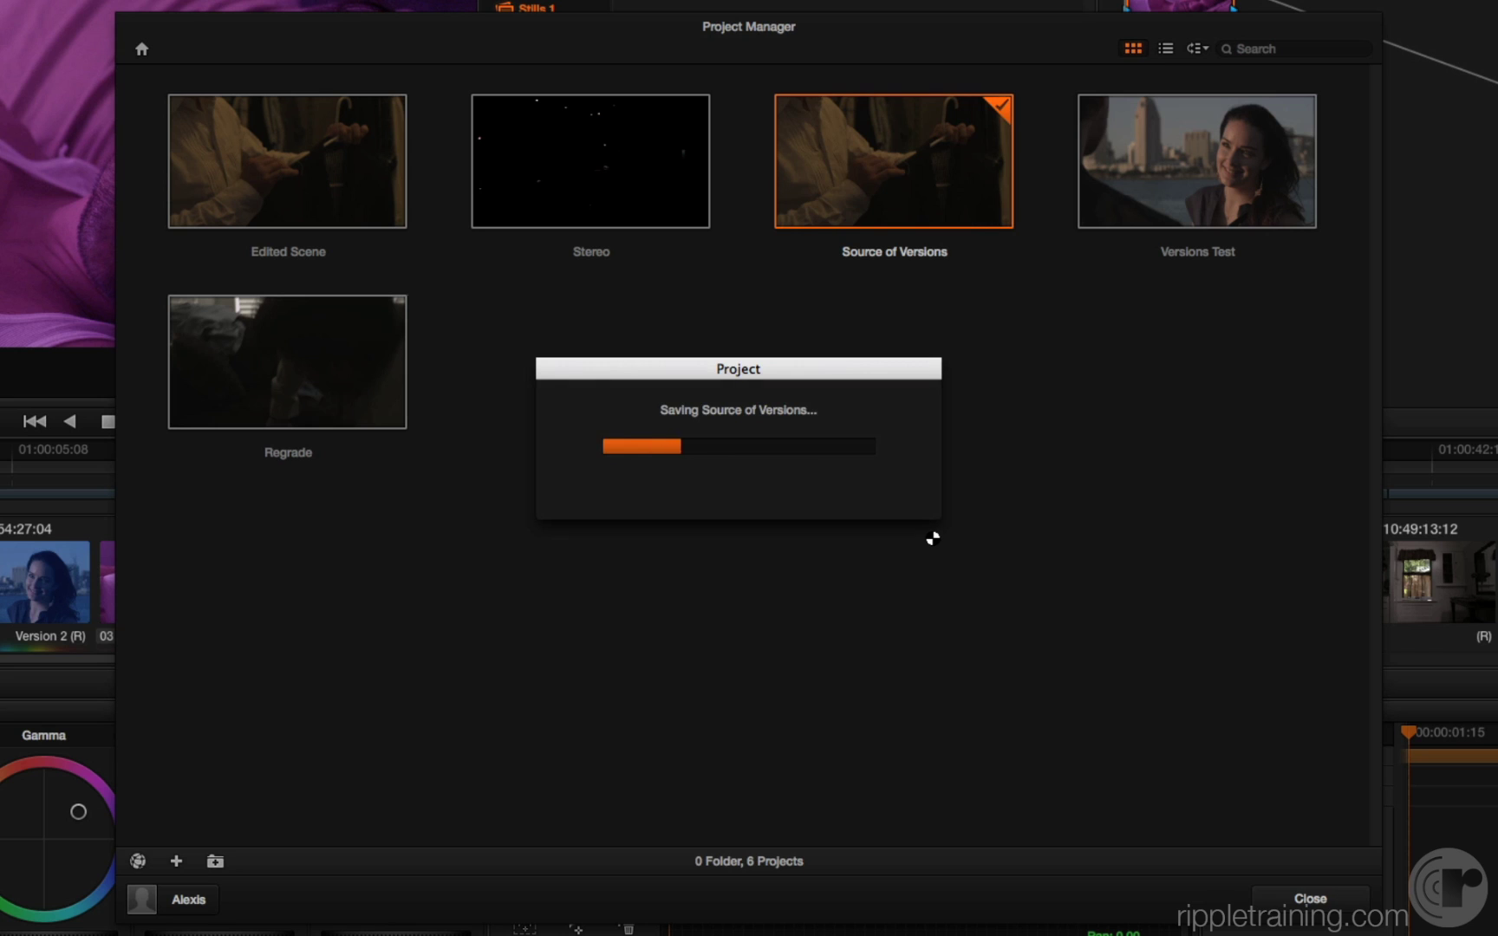
pyautogui.write('Text Import')
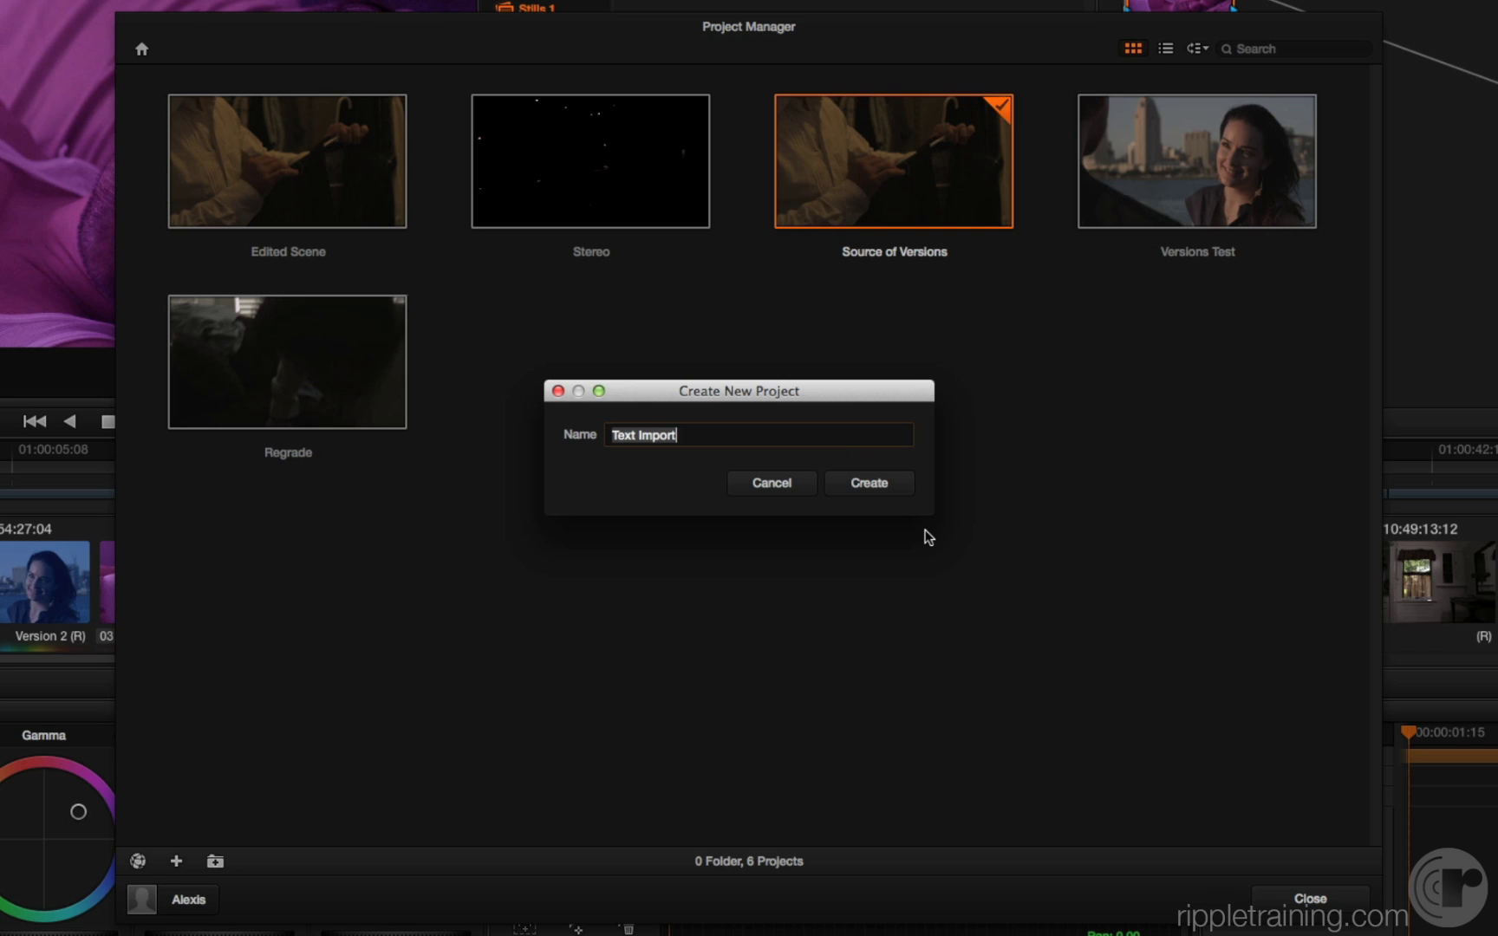
pyautogui.write('Versions Test')
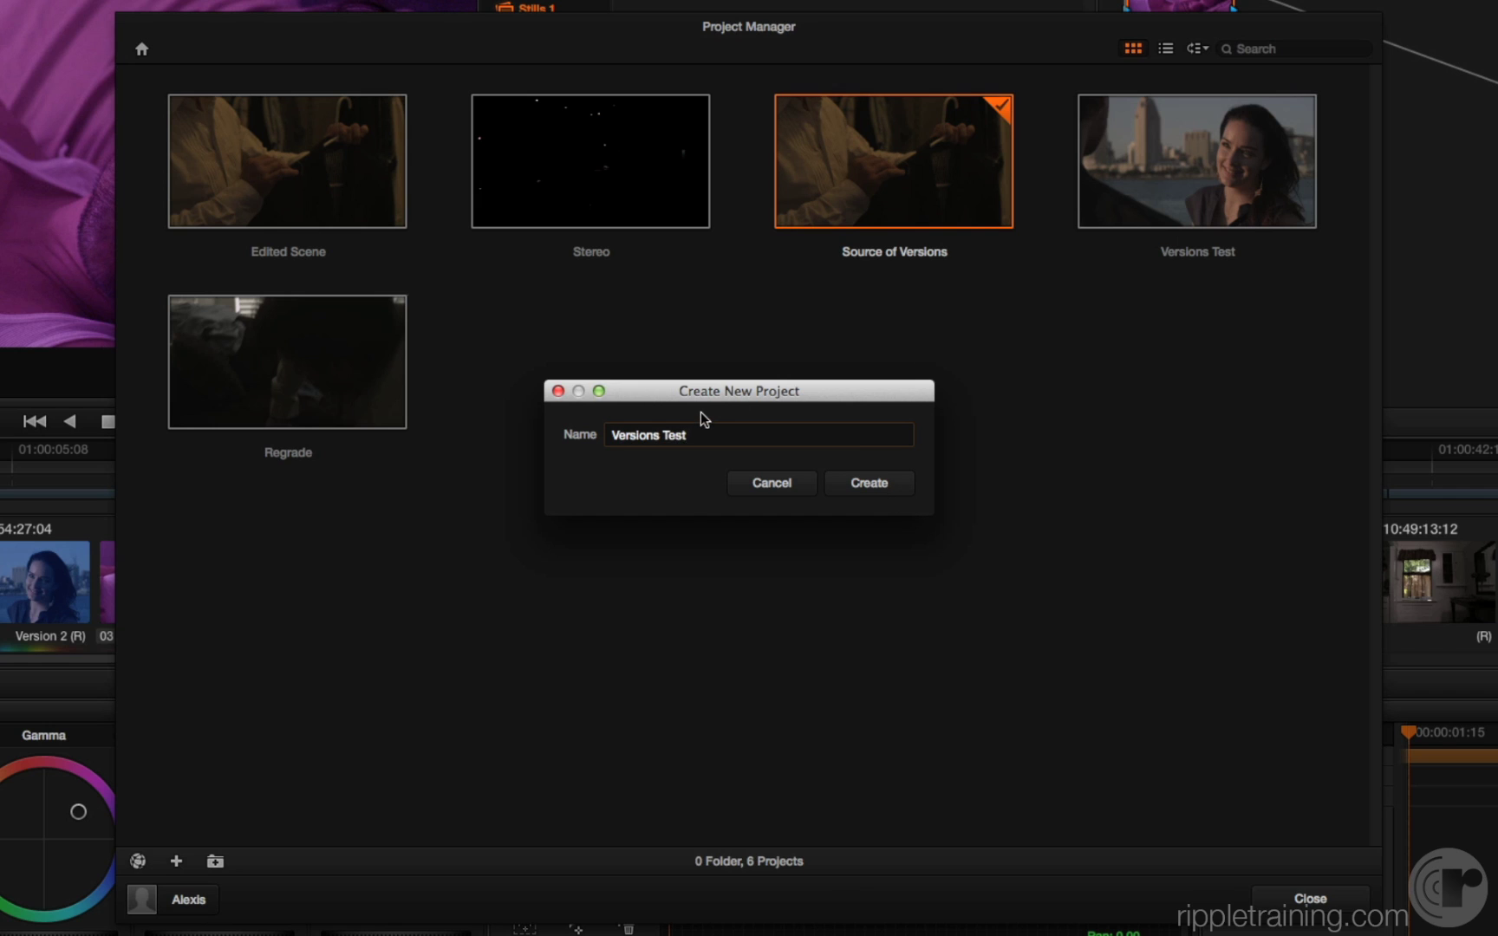
pyautogui.write(' Too')
pyautogui.click(883, 487)
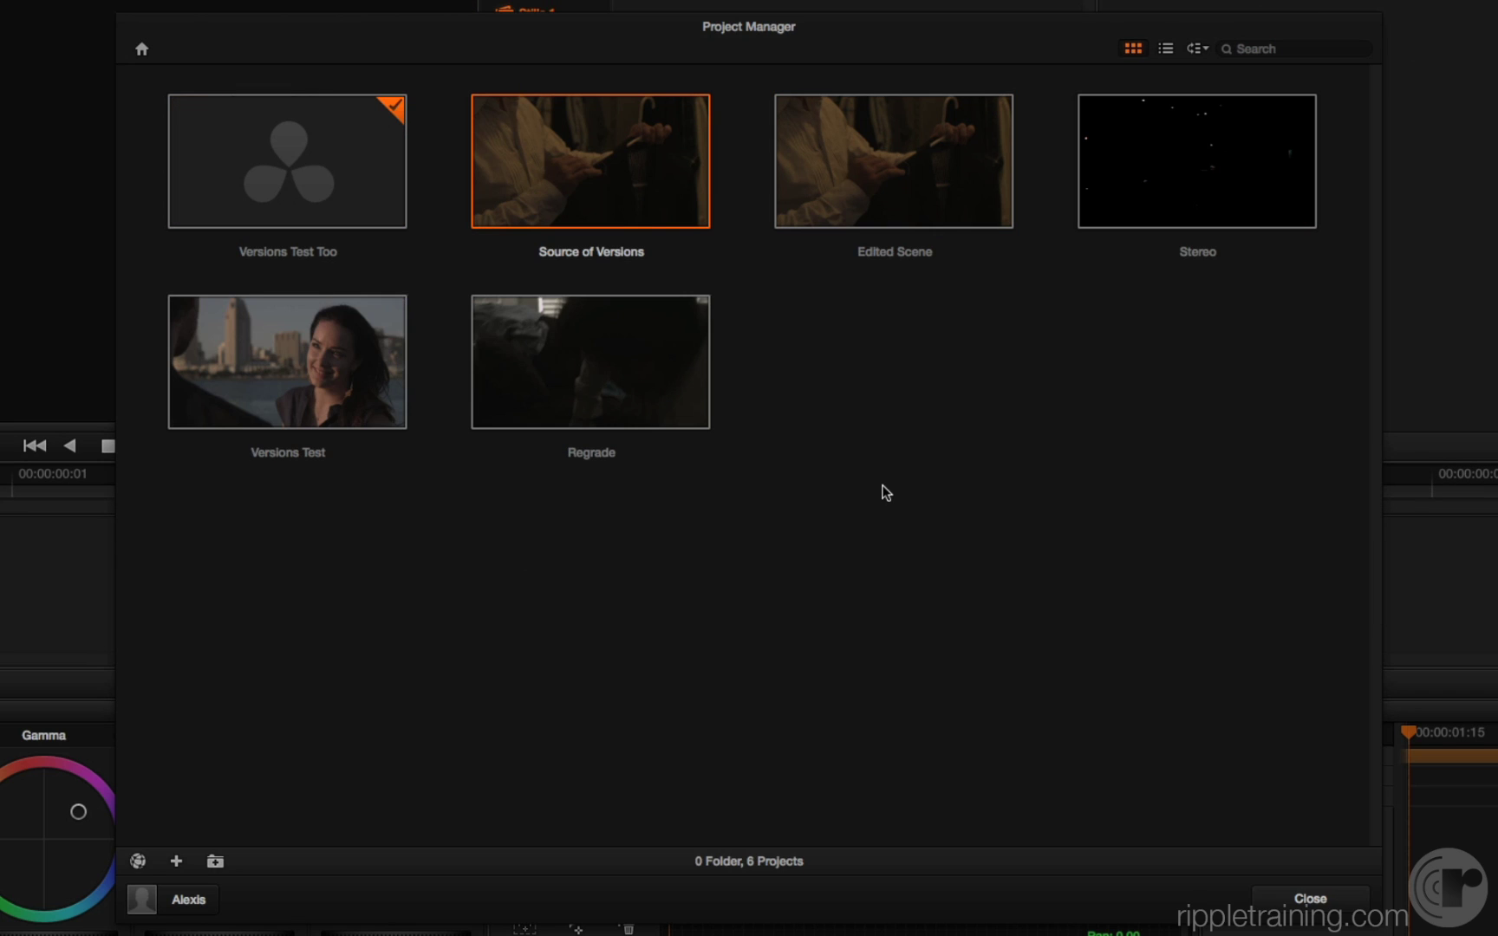
pyautogui.doubleClick(243, 149)
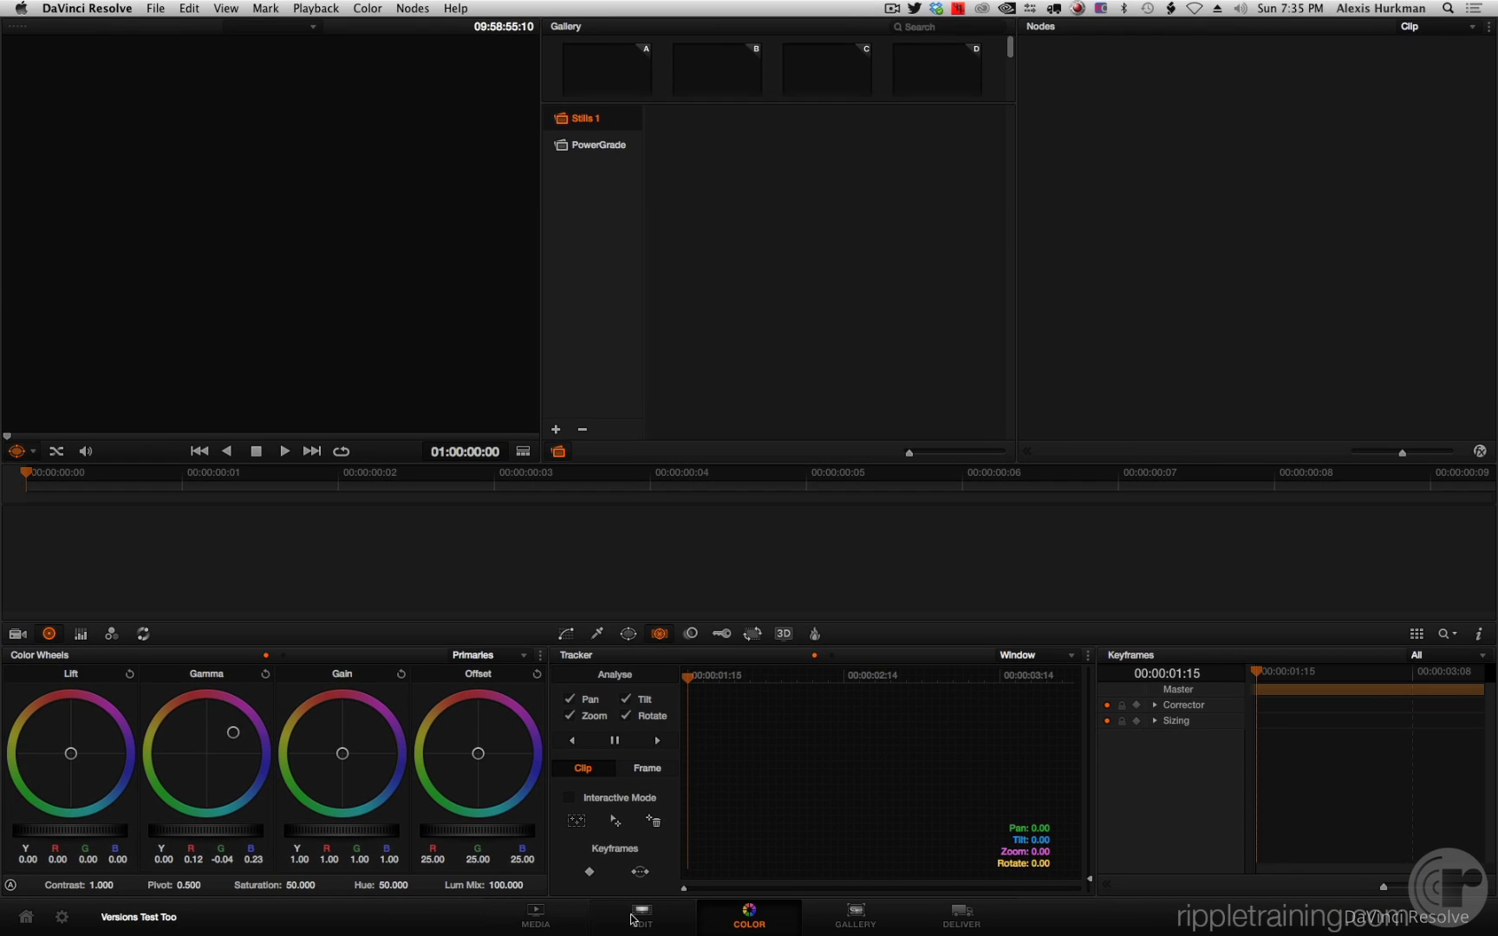
pyautogui.click(633, 934)
# Import House Scene.xml from the Timelines list as the Remote Versions (Resolve) timeline
pyautogui.rightClick(143, 156)
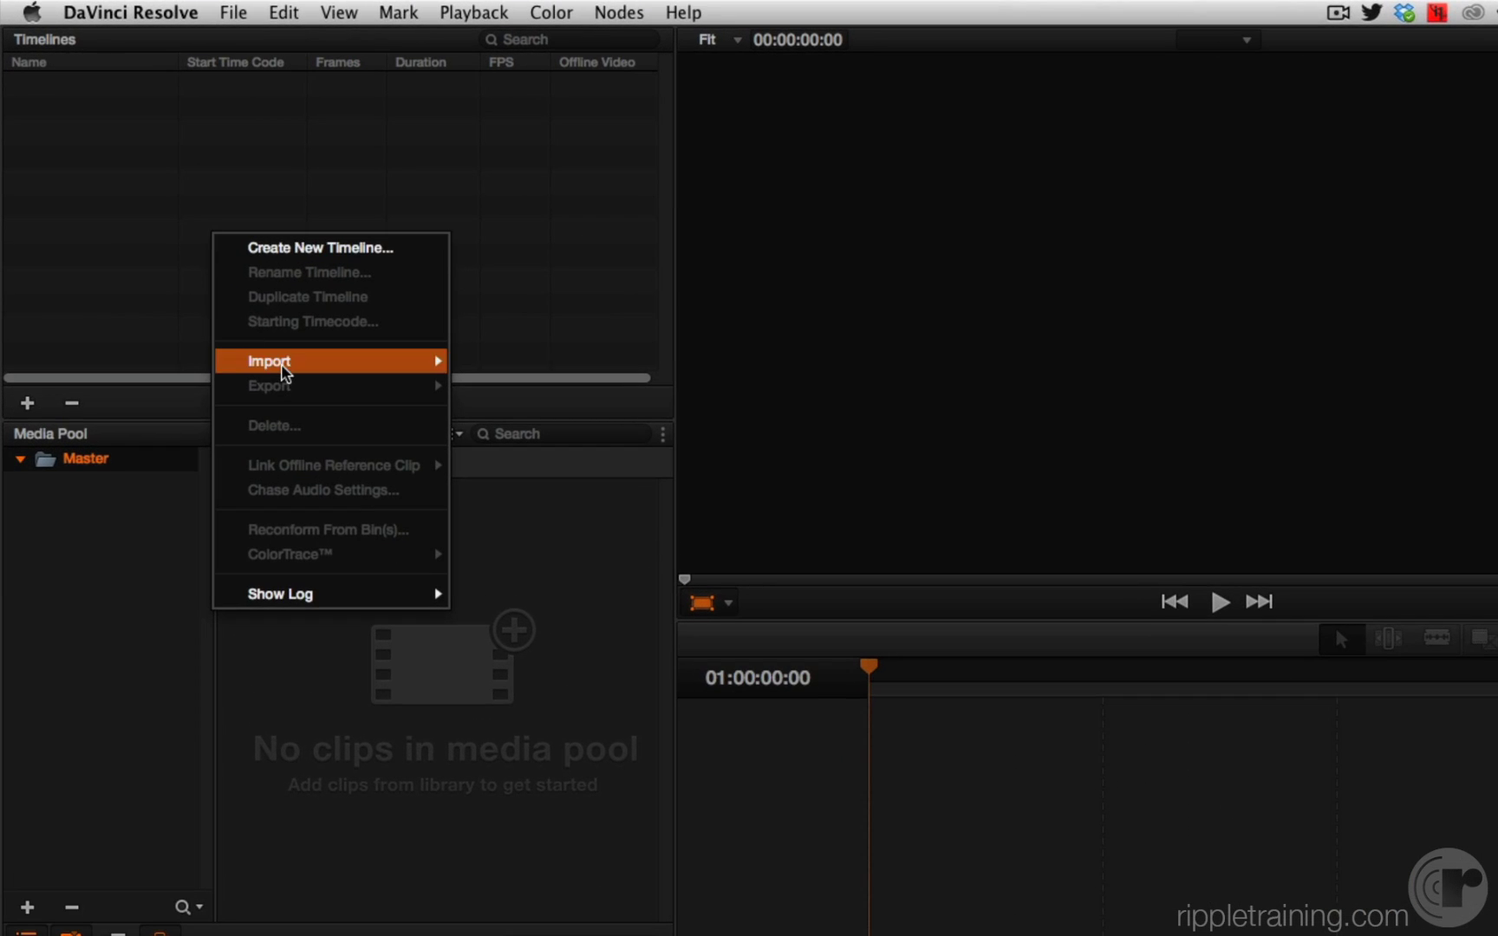
pyautogui.moveTo(283, 364)
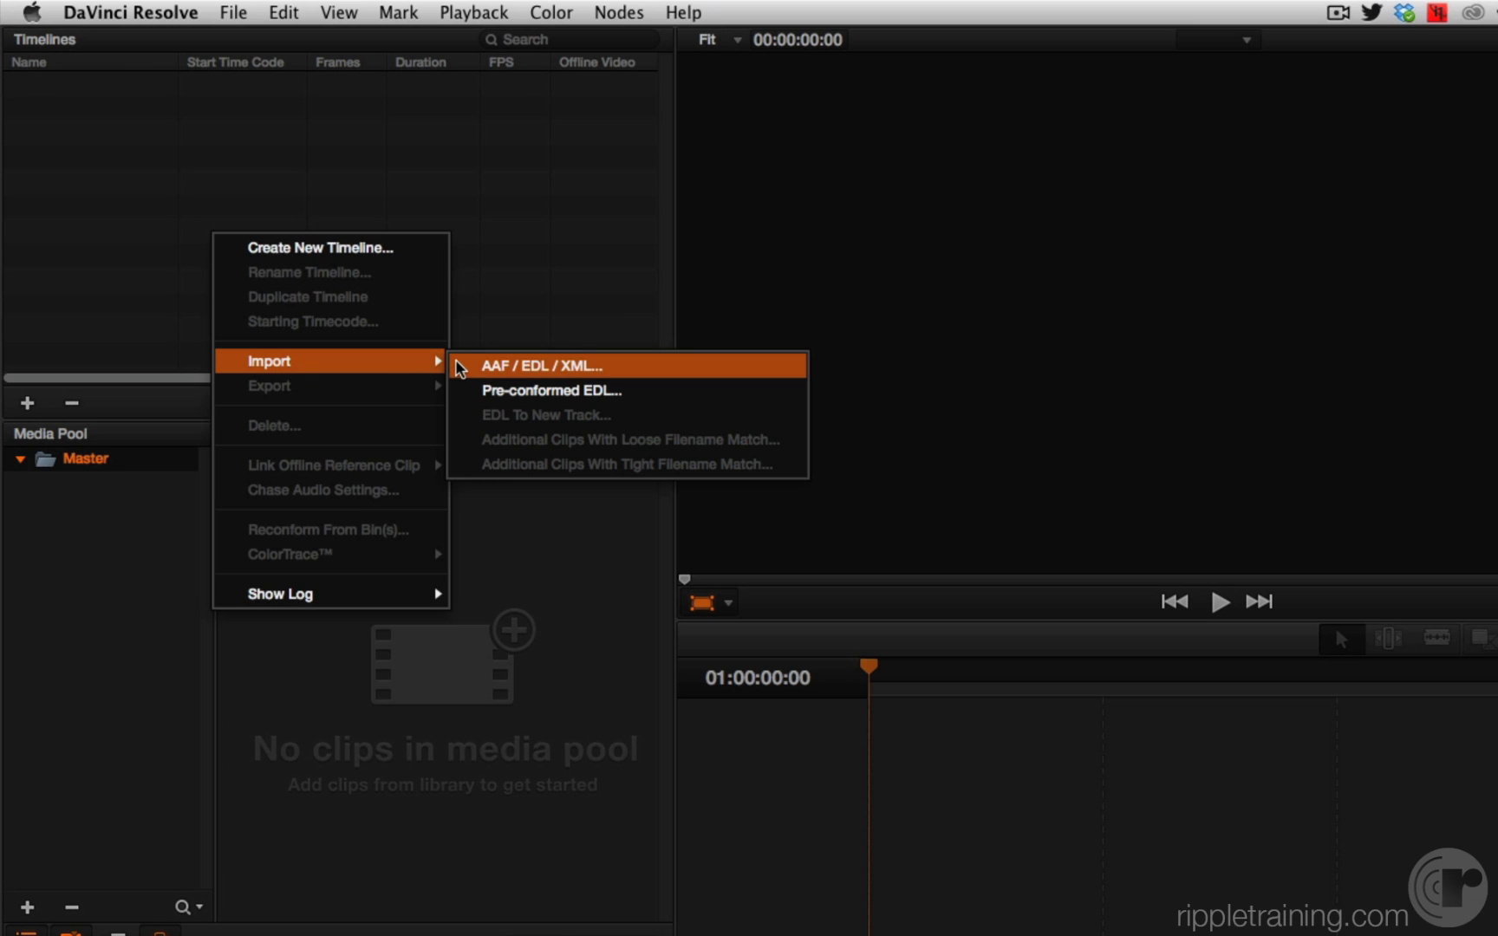
pyautogui.click(461, 364)
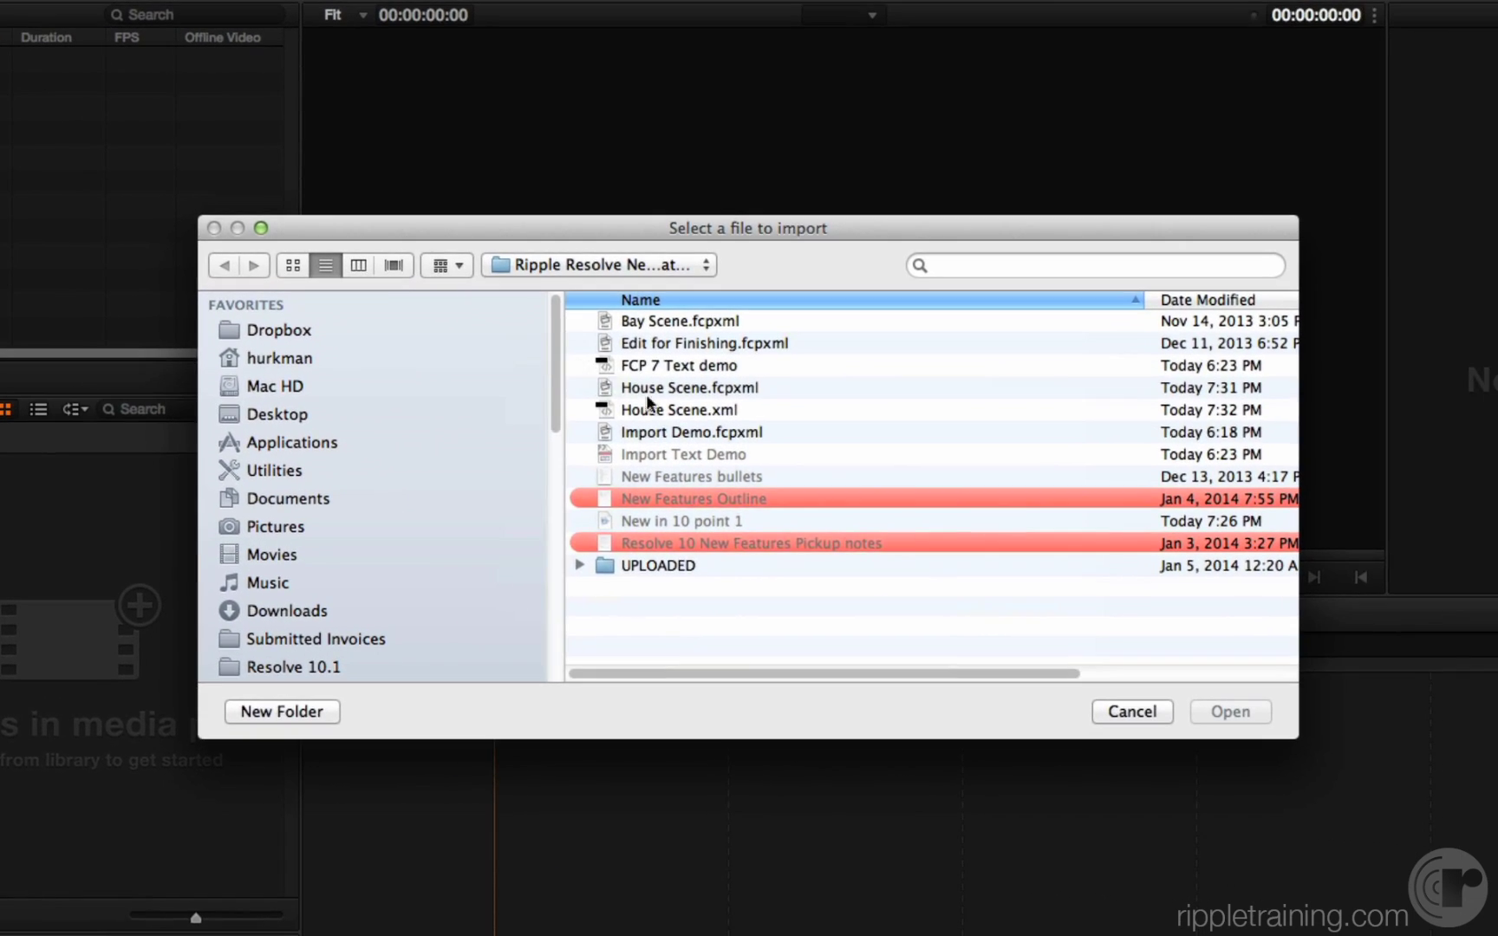
pyautogui.click(929, 425)
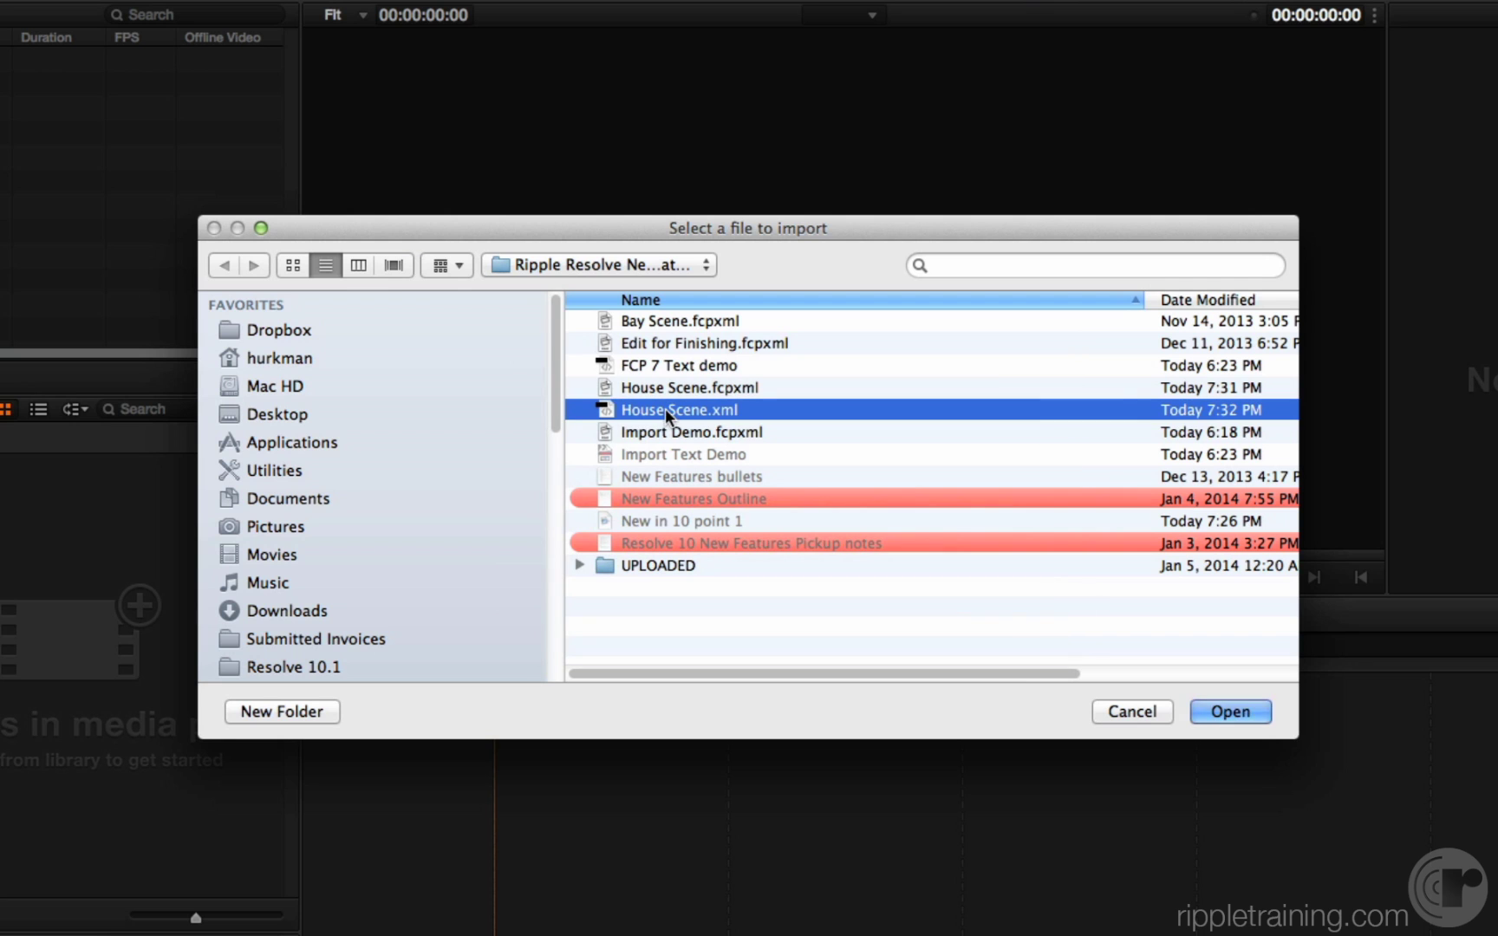
pyautogui.click(1244, 709)
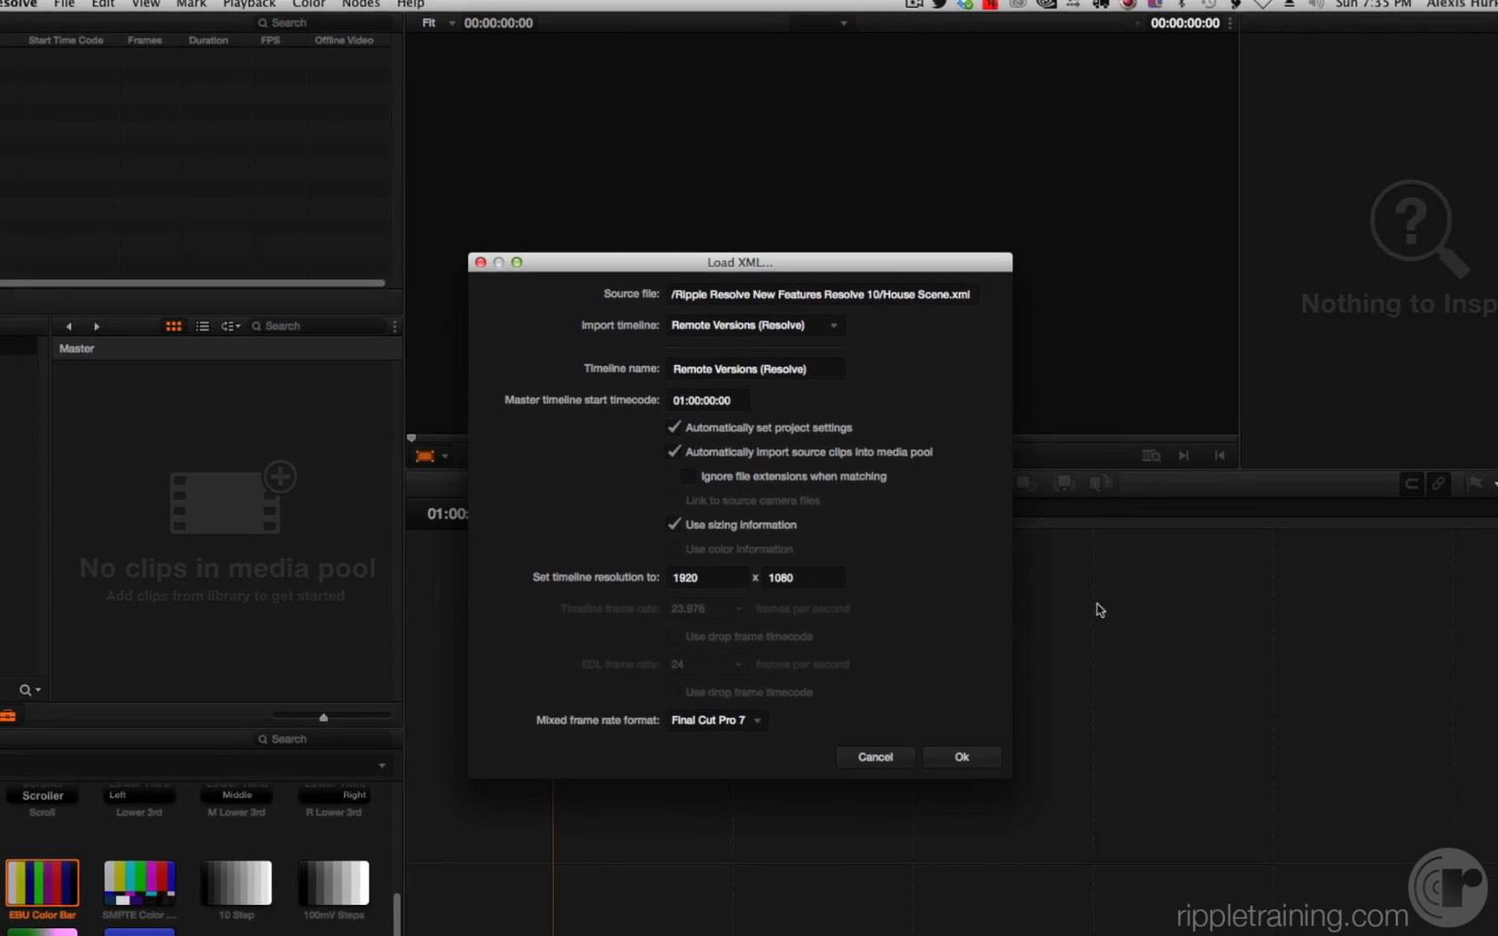
pyautogui.click(964, 756)
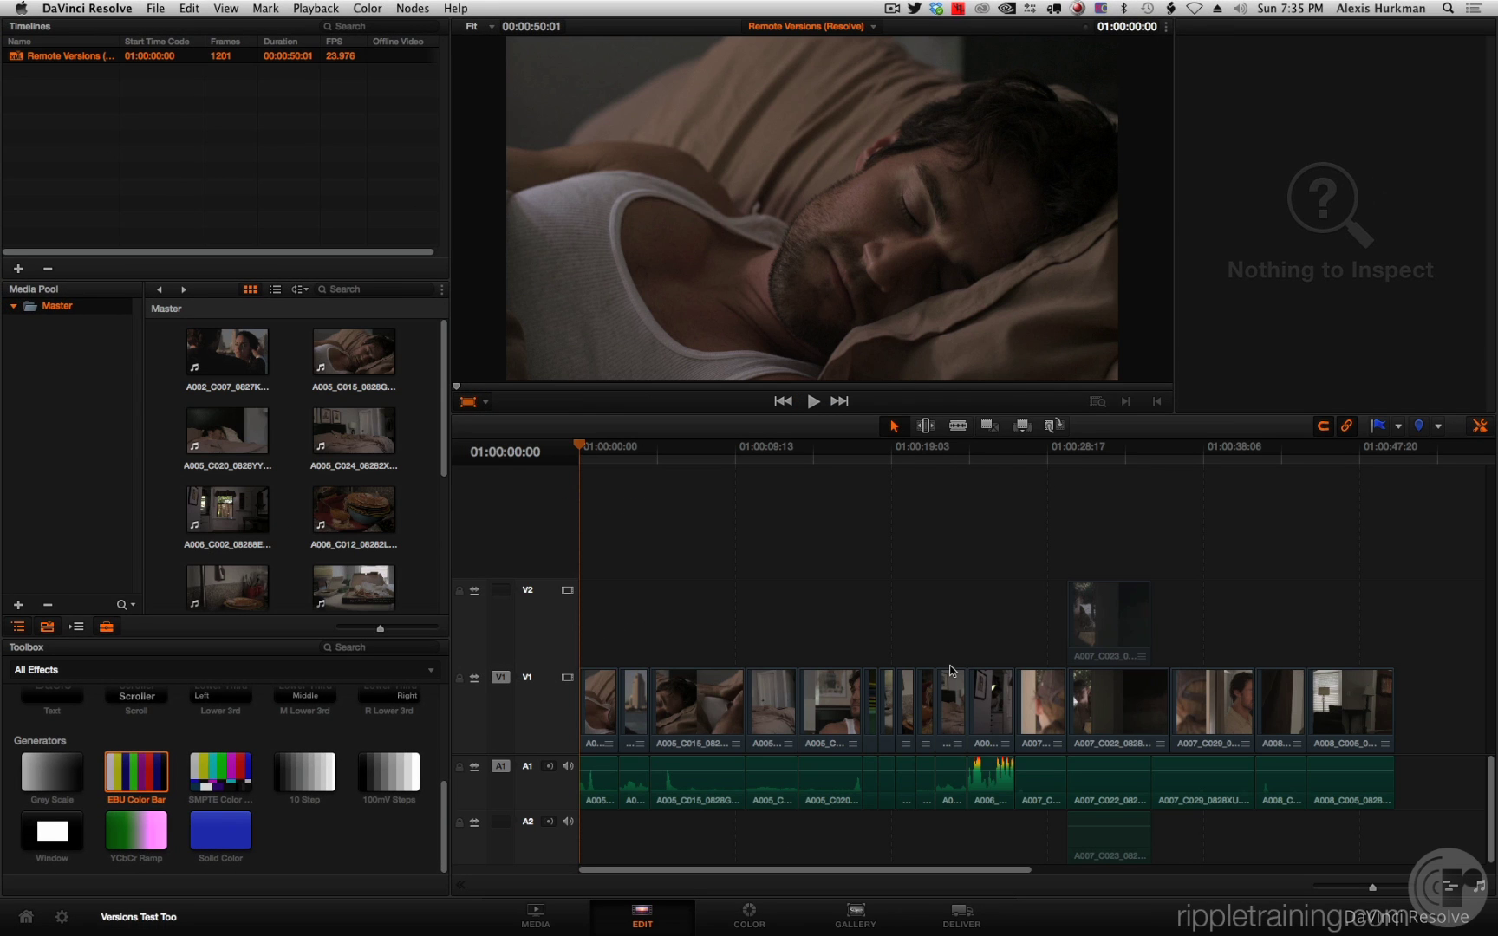
pyautogui.click(736, 920)
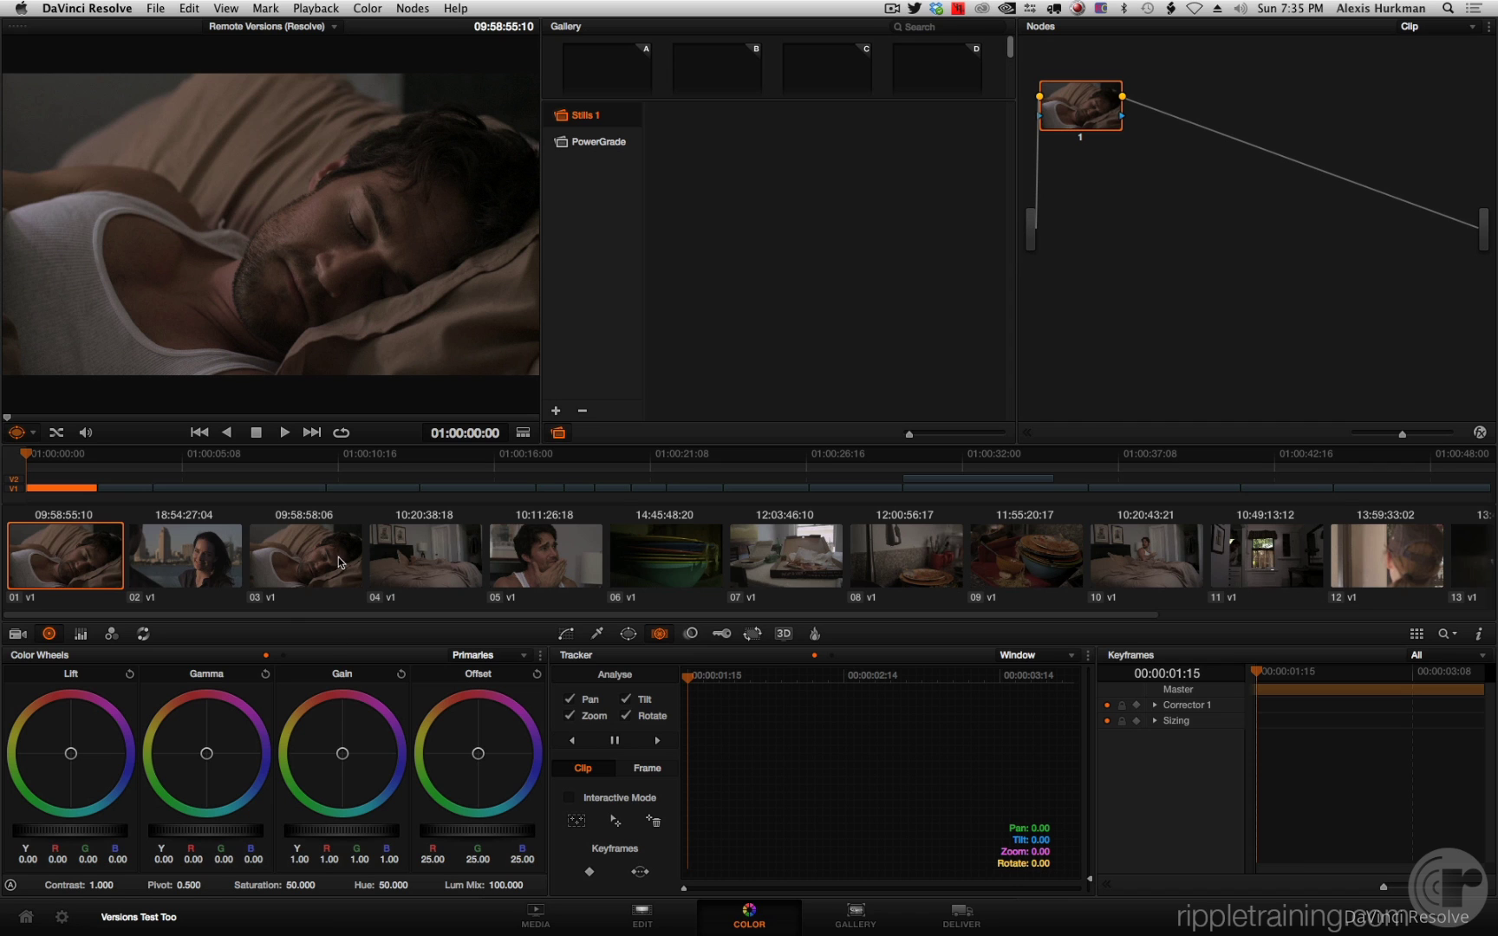
pyautogui.click(640, 918)
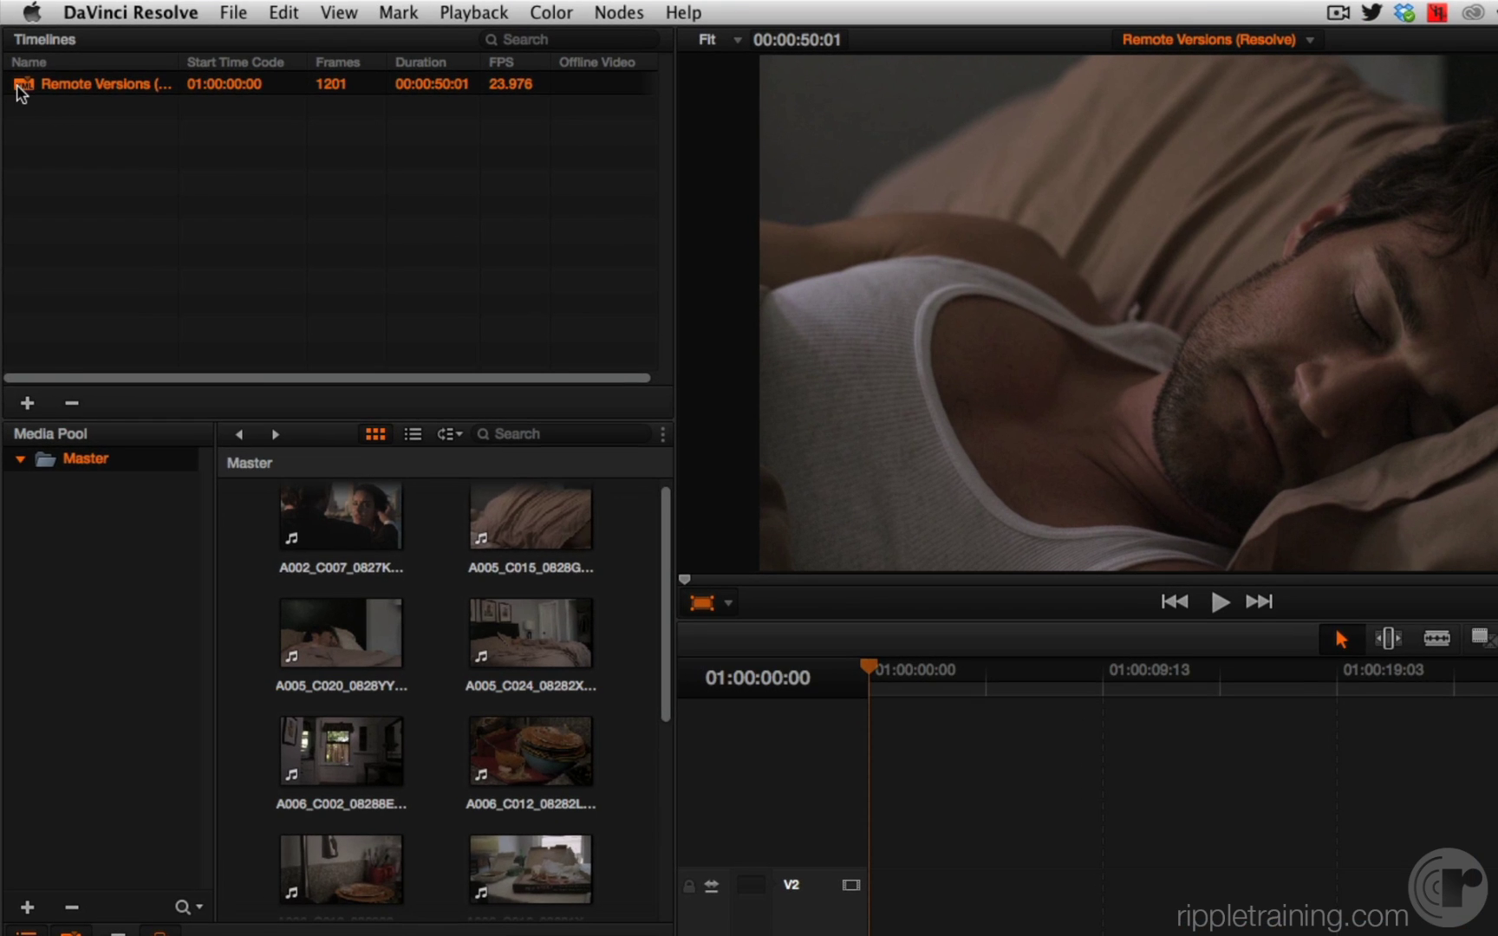
# Launch ColorTrace from Timeline on the Remote Versions timeline
pyautogui.rightClick(21, 92)
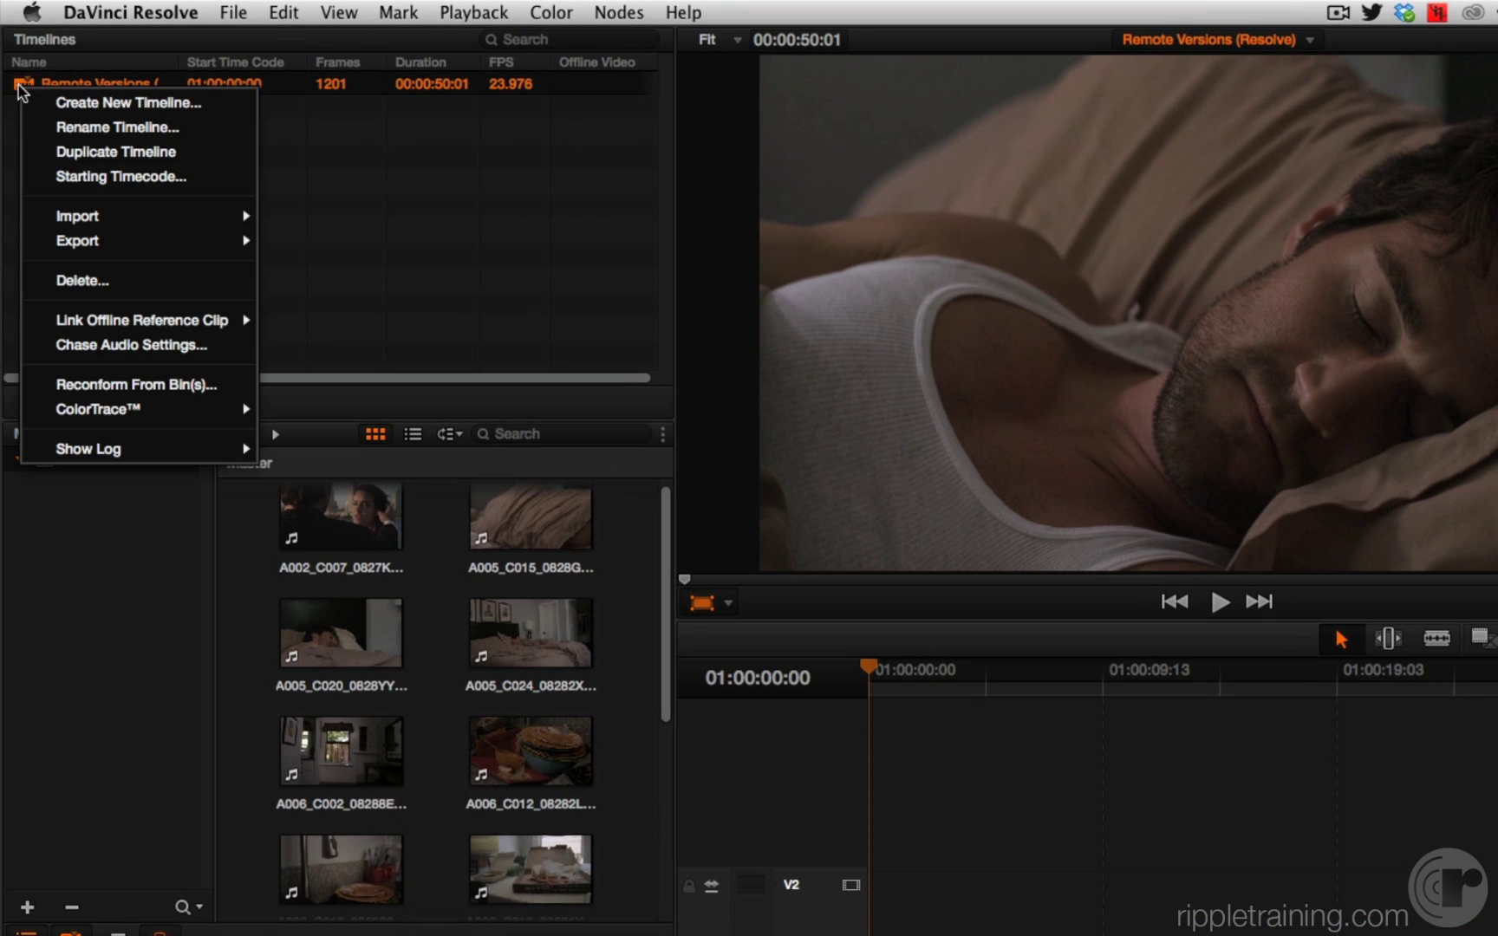
pyautogui.moveTo(170, 409)
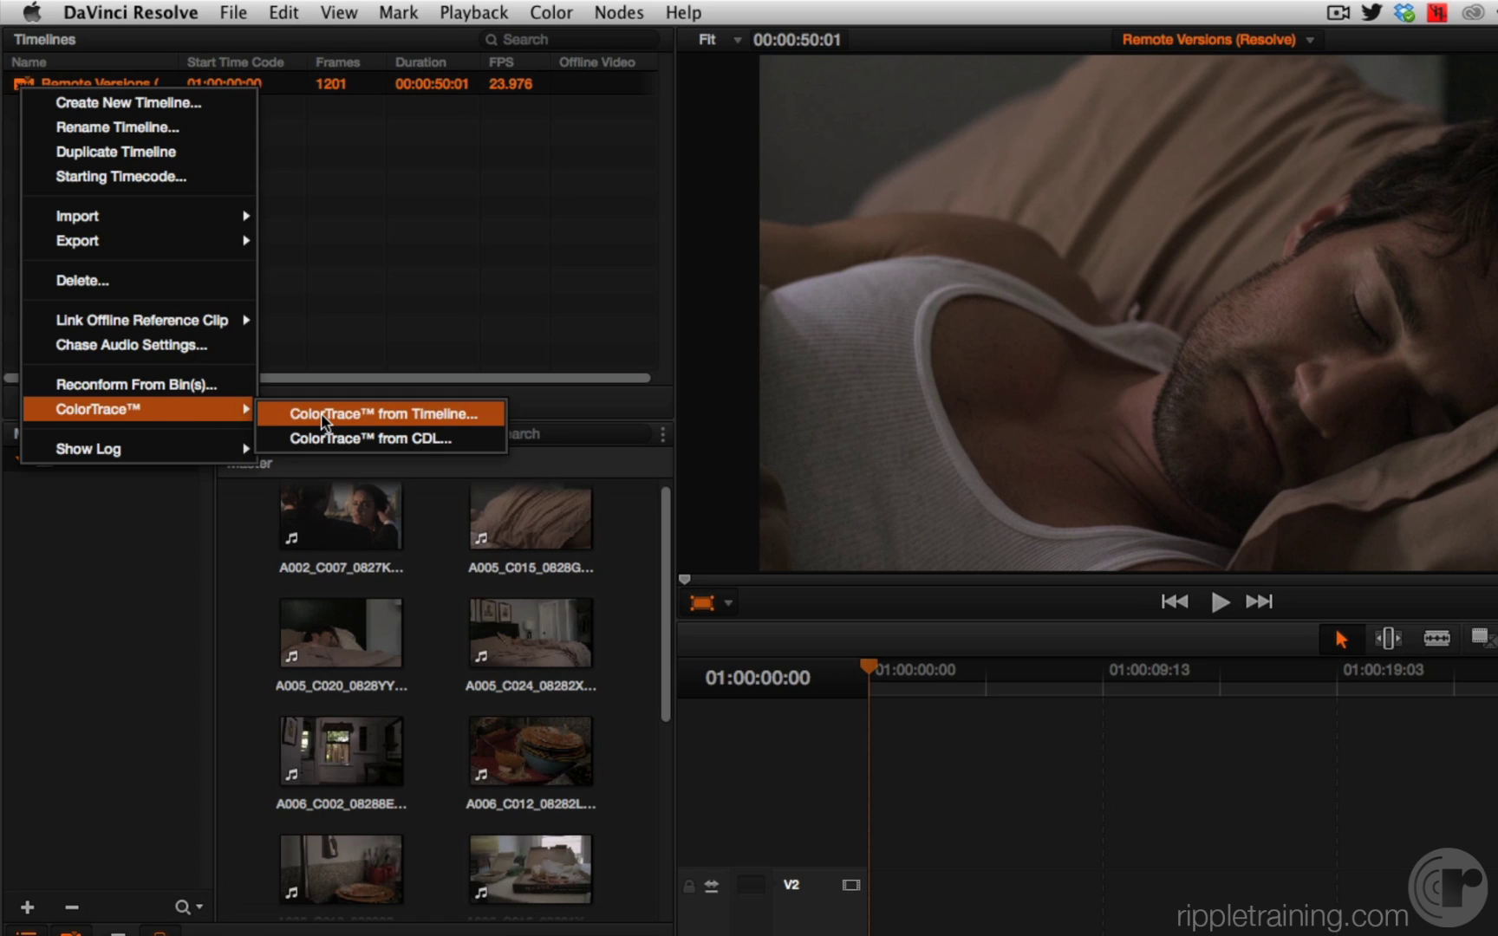
pyautogui.click(359, 336)
pyautogui.rightClick(57, 87)
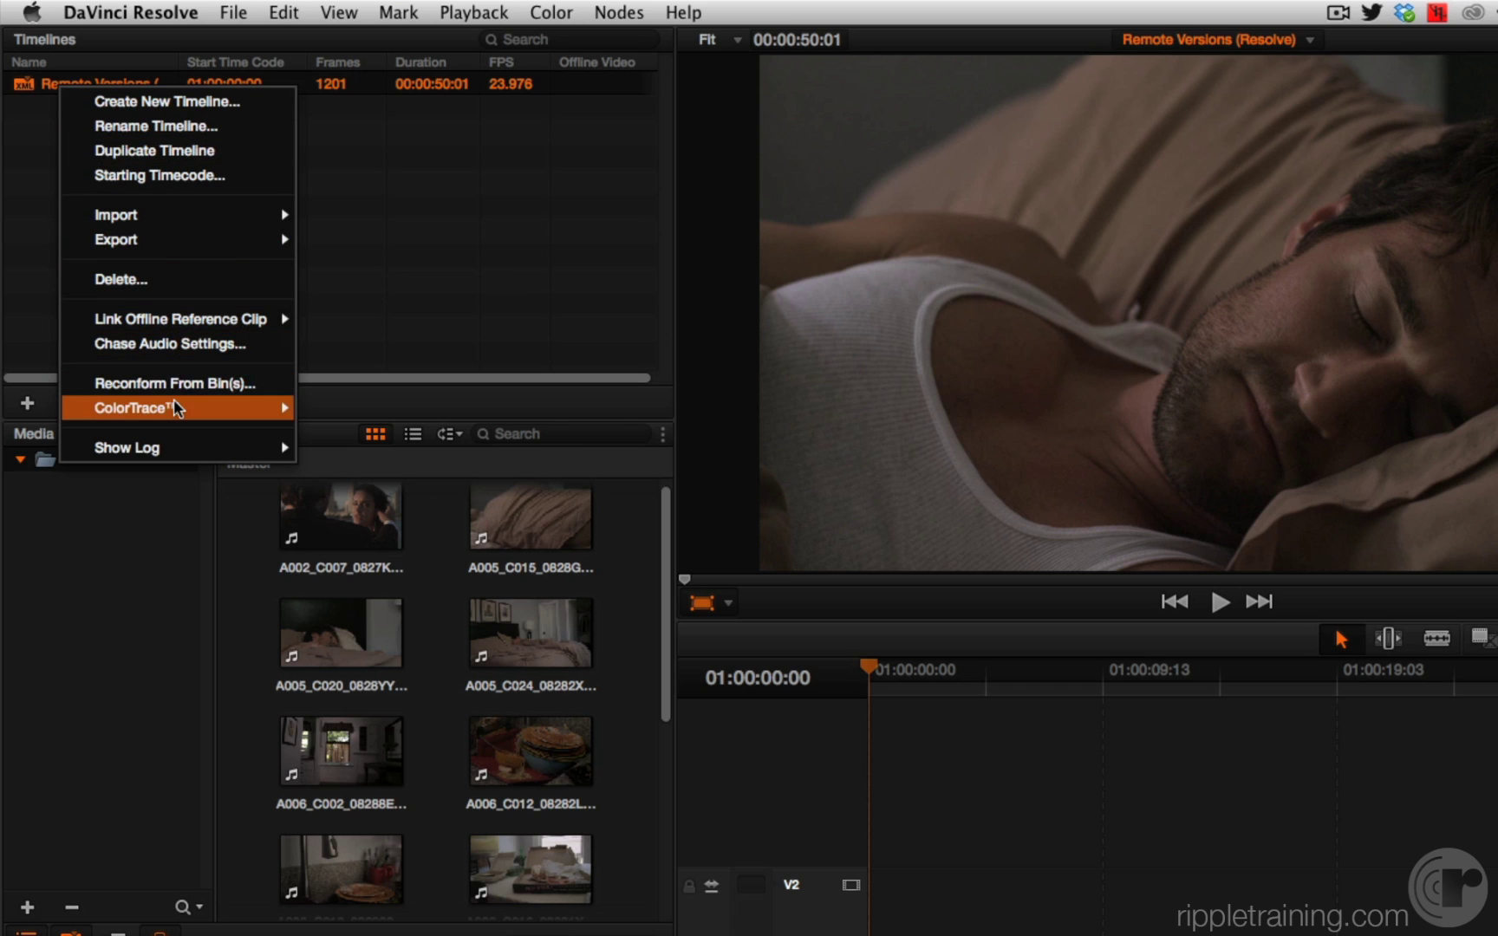
pyautogui.moveTo(176, 408)
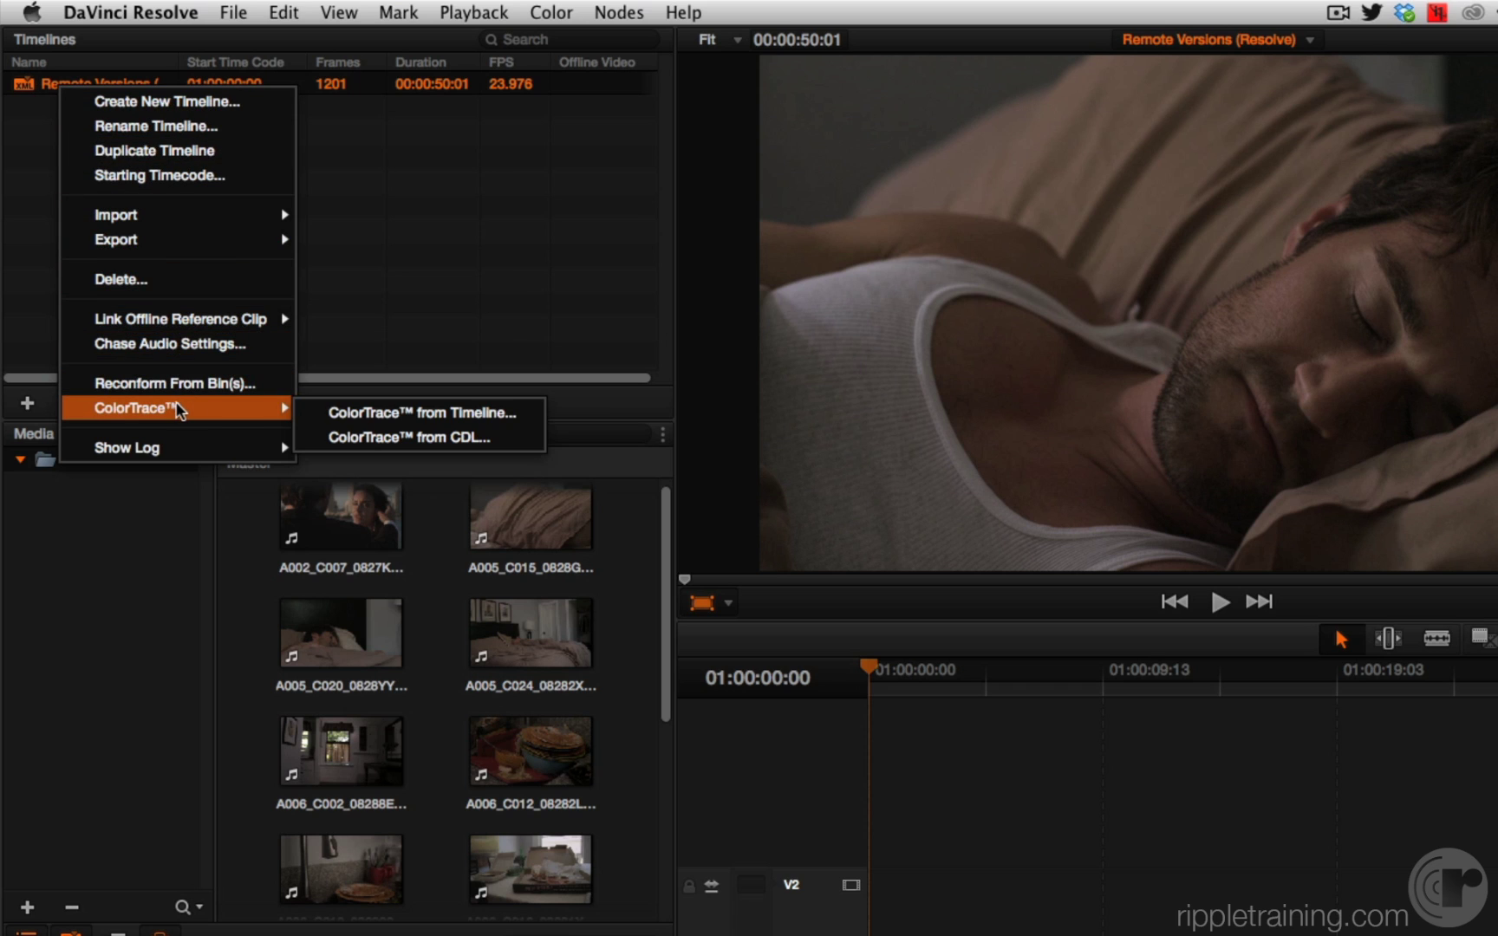
pyautogui.click(314, 413)
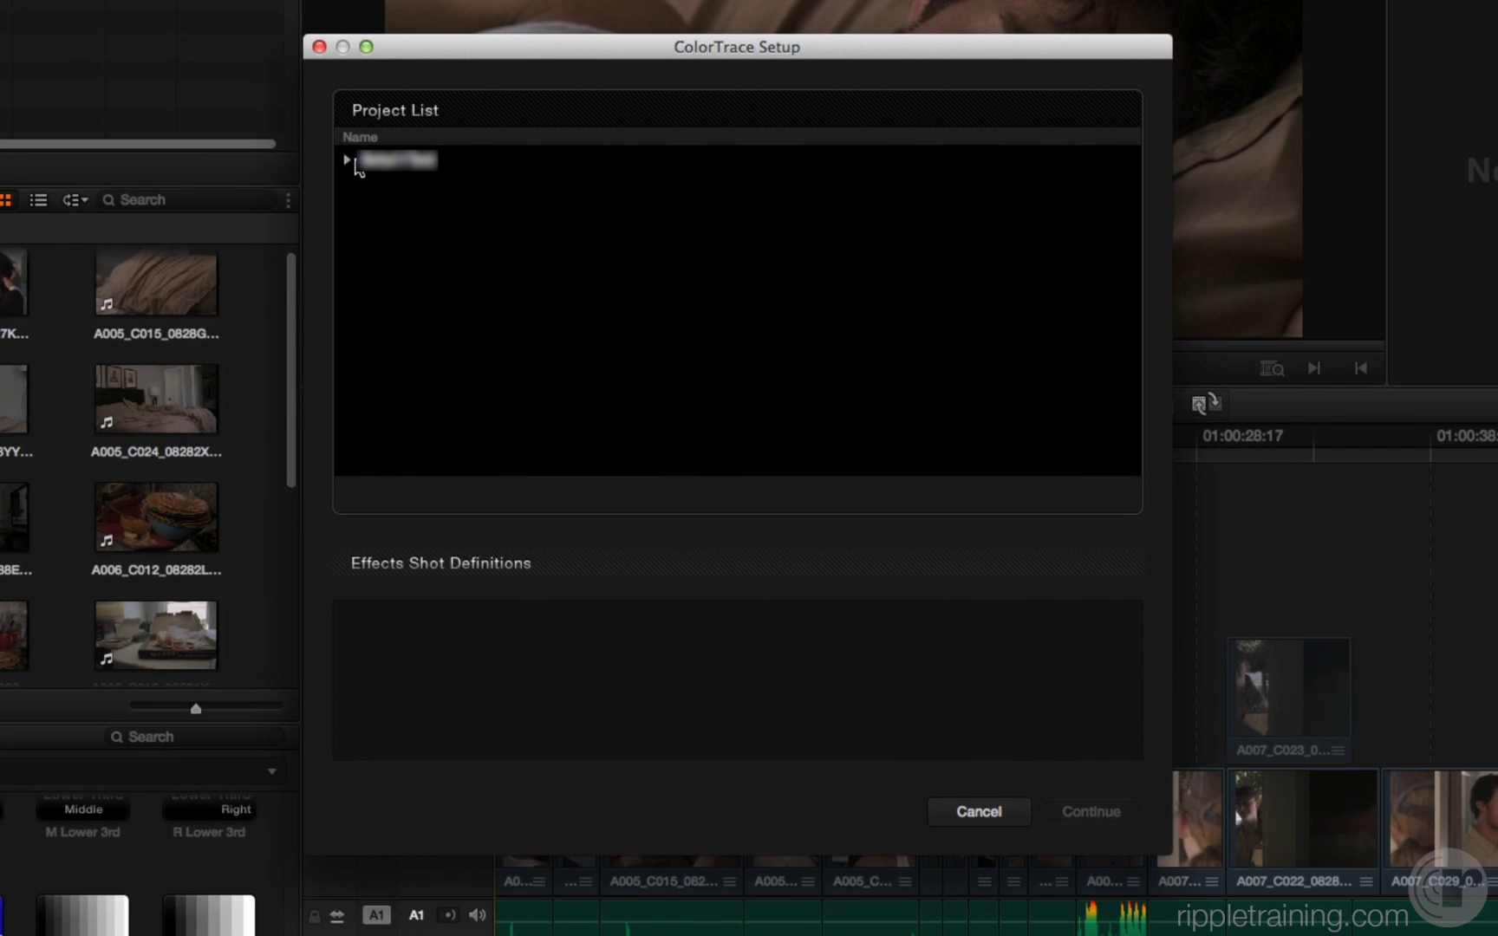
# Pick Source of Versions > Remote Versions as the source and copy the matched grades
pyautogui.click(347, 159)
pyautogui.click(370, 214)
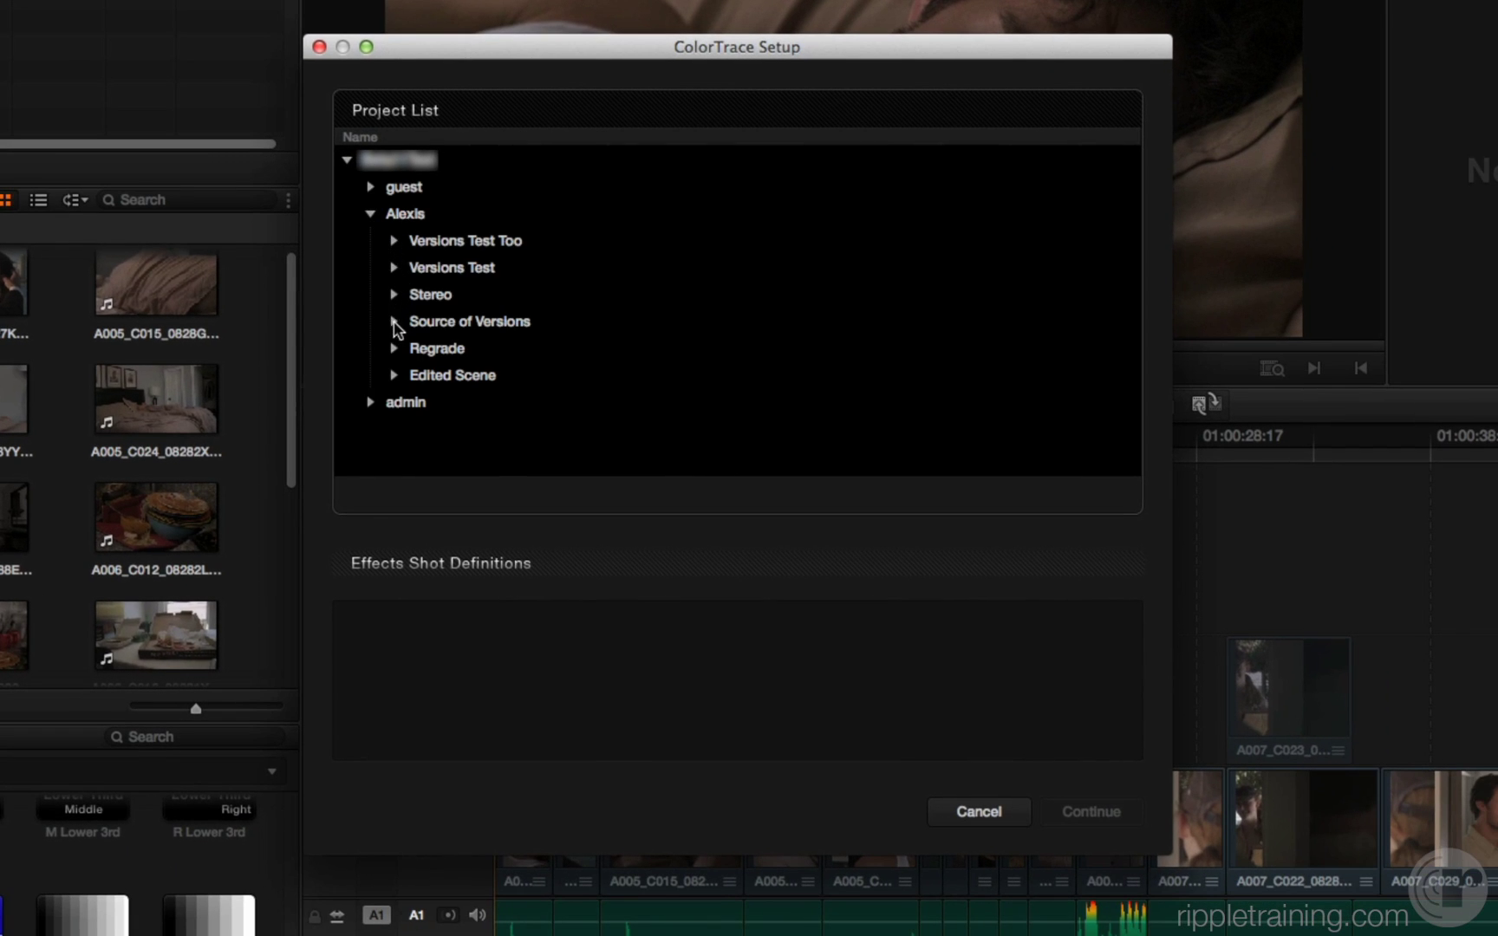
pyautogui.click(395, 322)
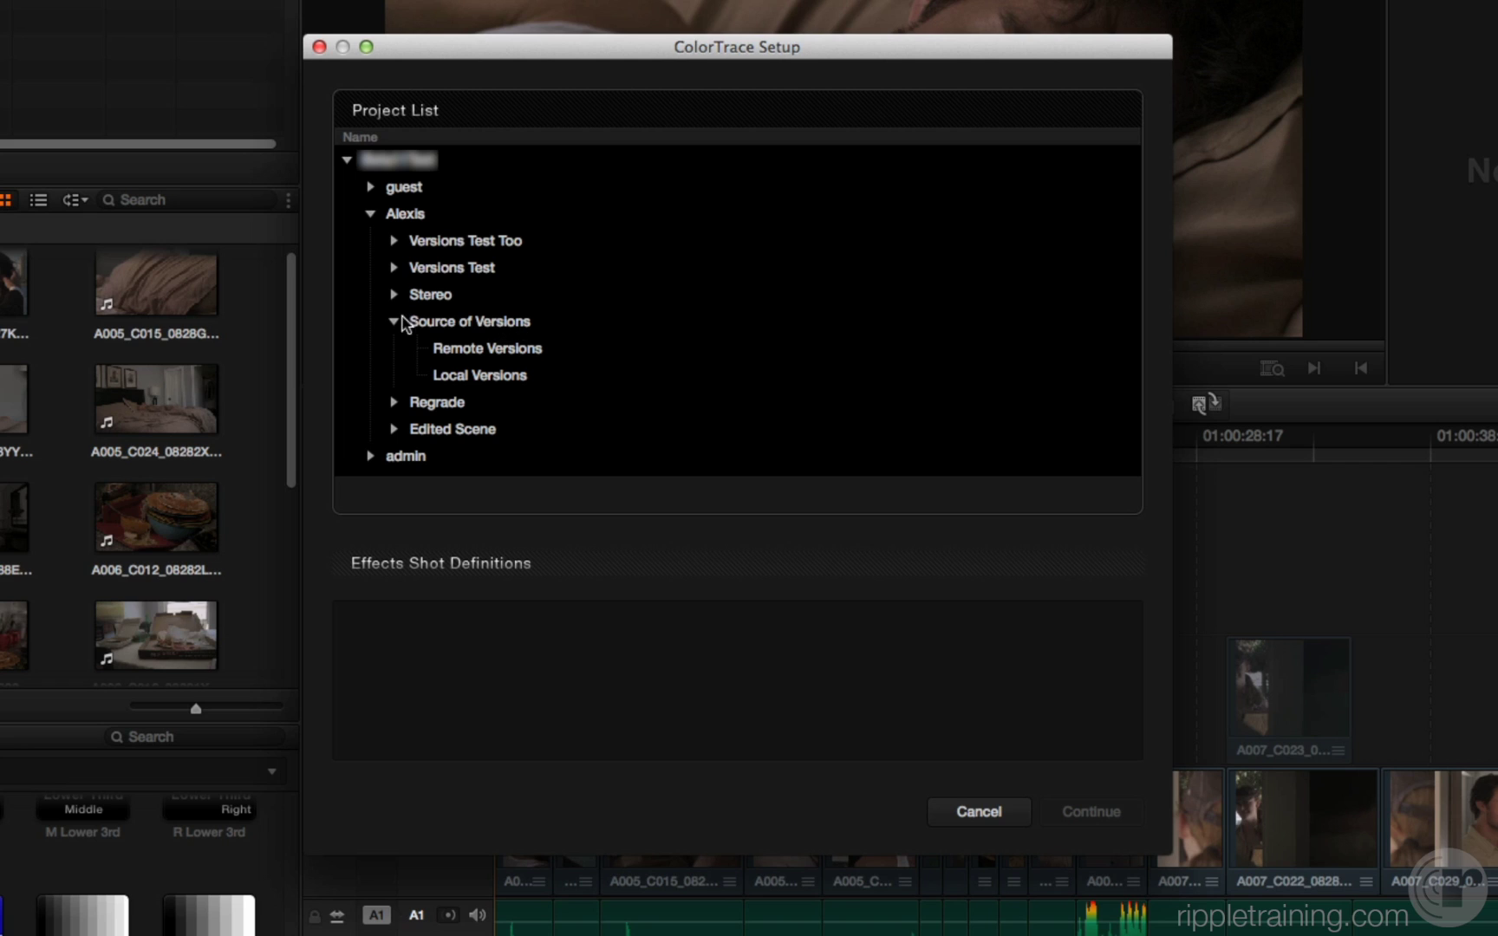
pyautogui.click(510, 350)
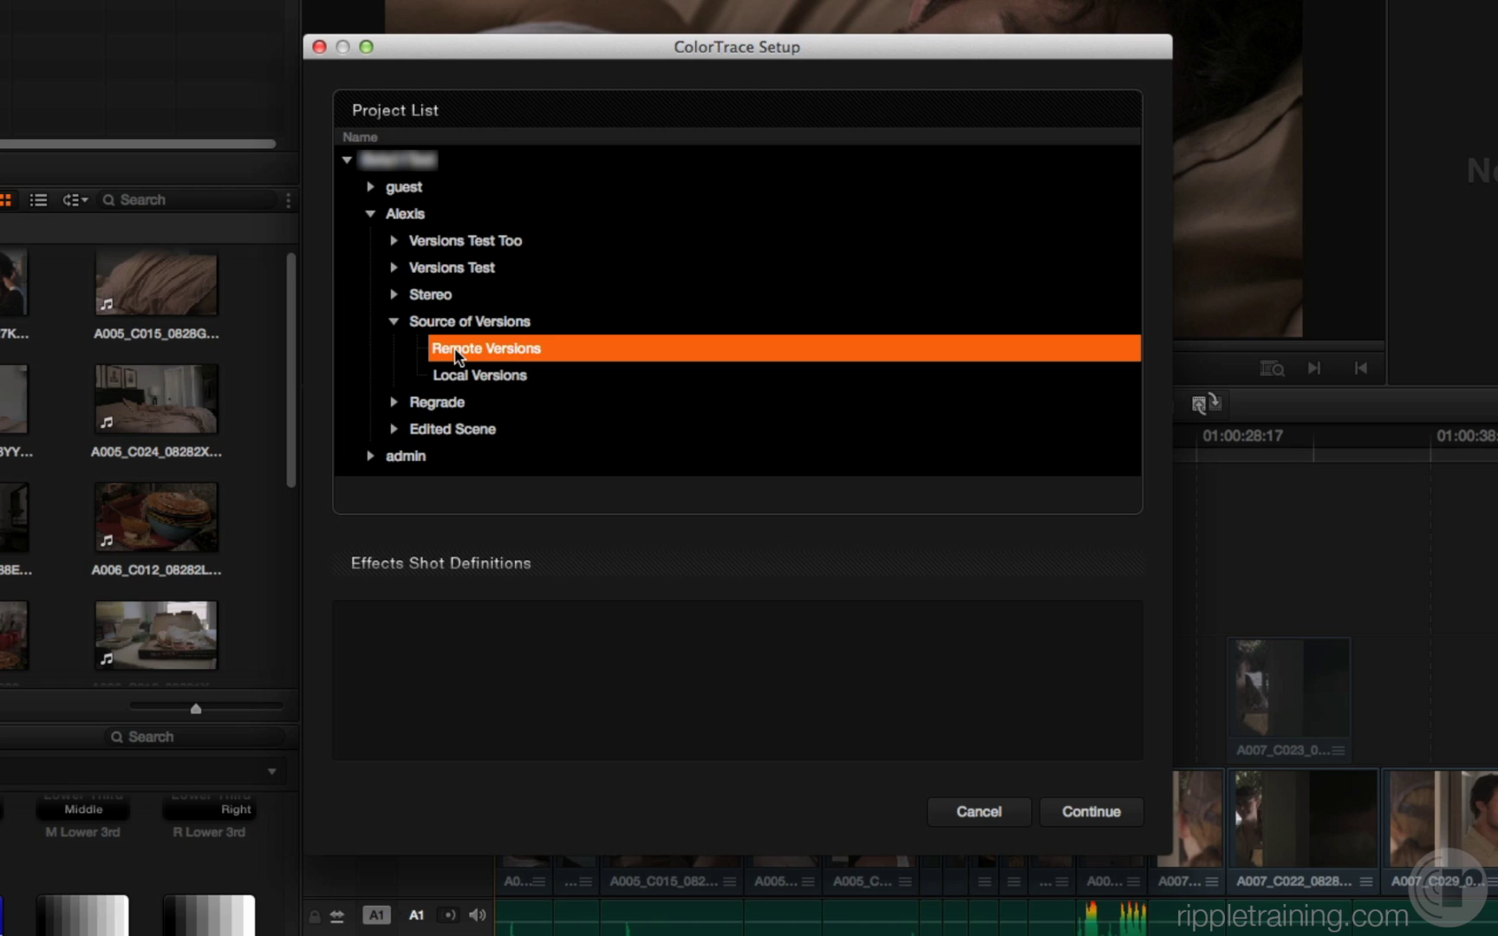
pyautogui.click(1080, 811)
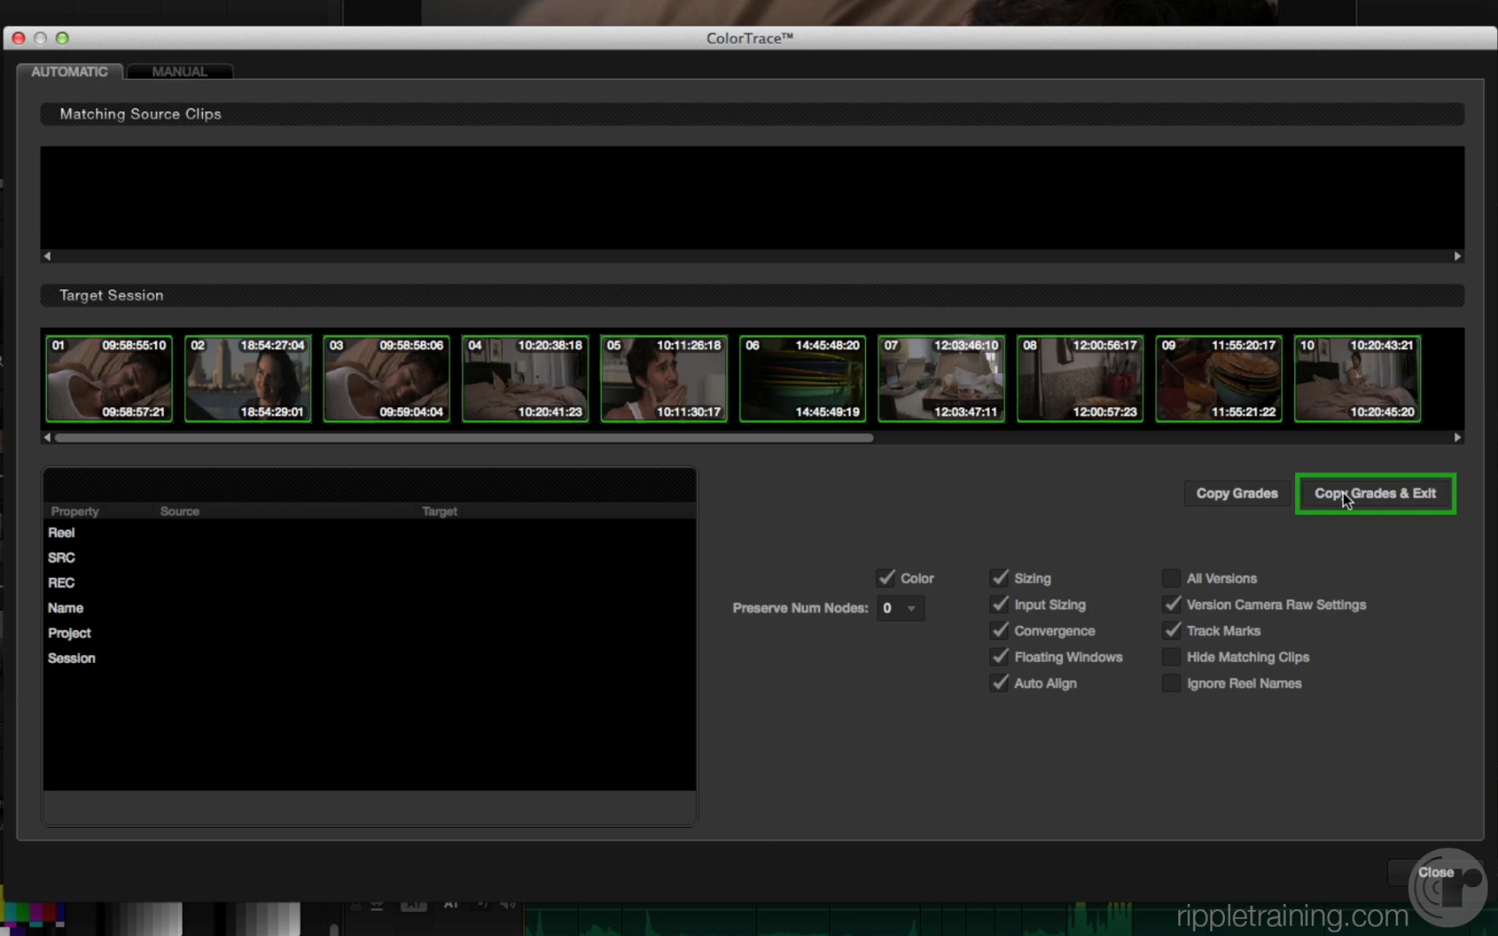
pyautogui.click(1388, 493)
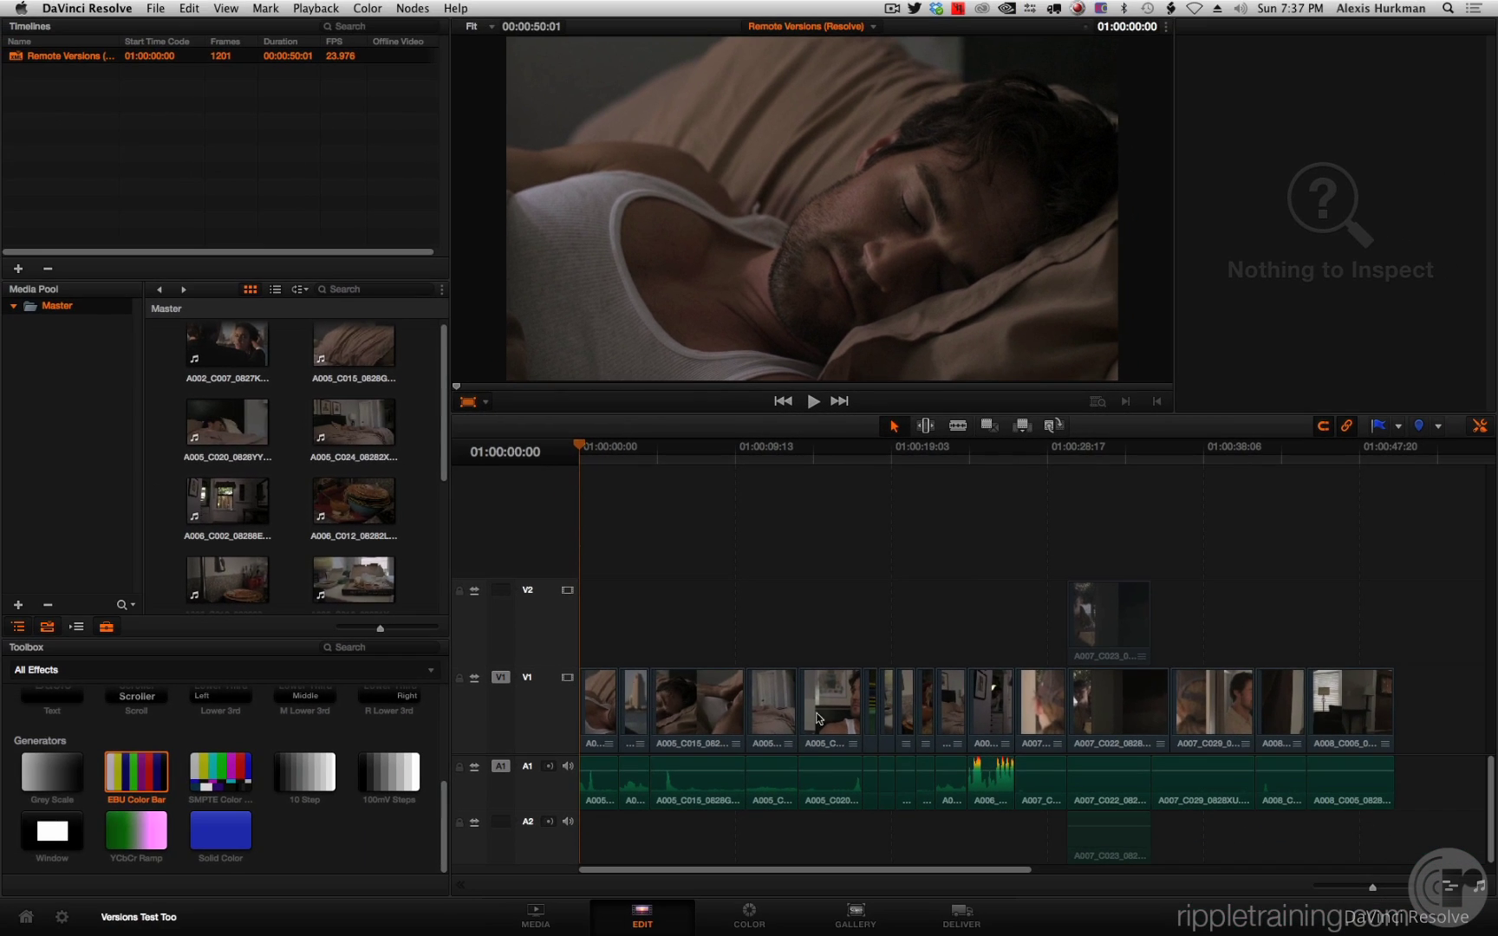
# Switch to the Color page to view the traced grades on the timeline thumbnails
pyautogui.click(745, 920)
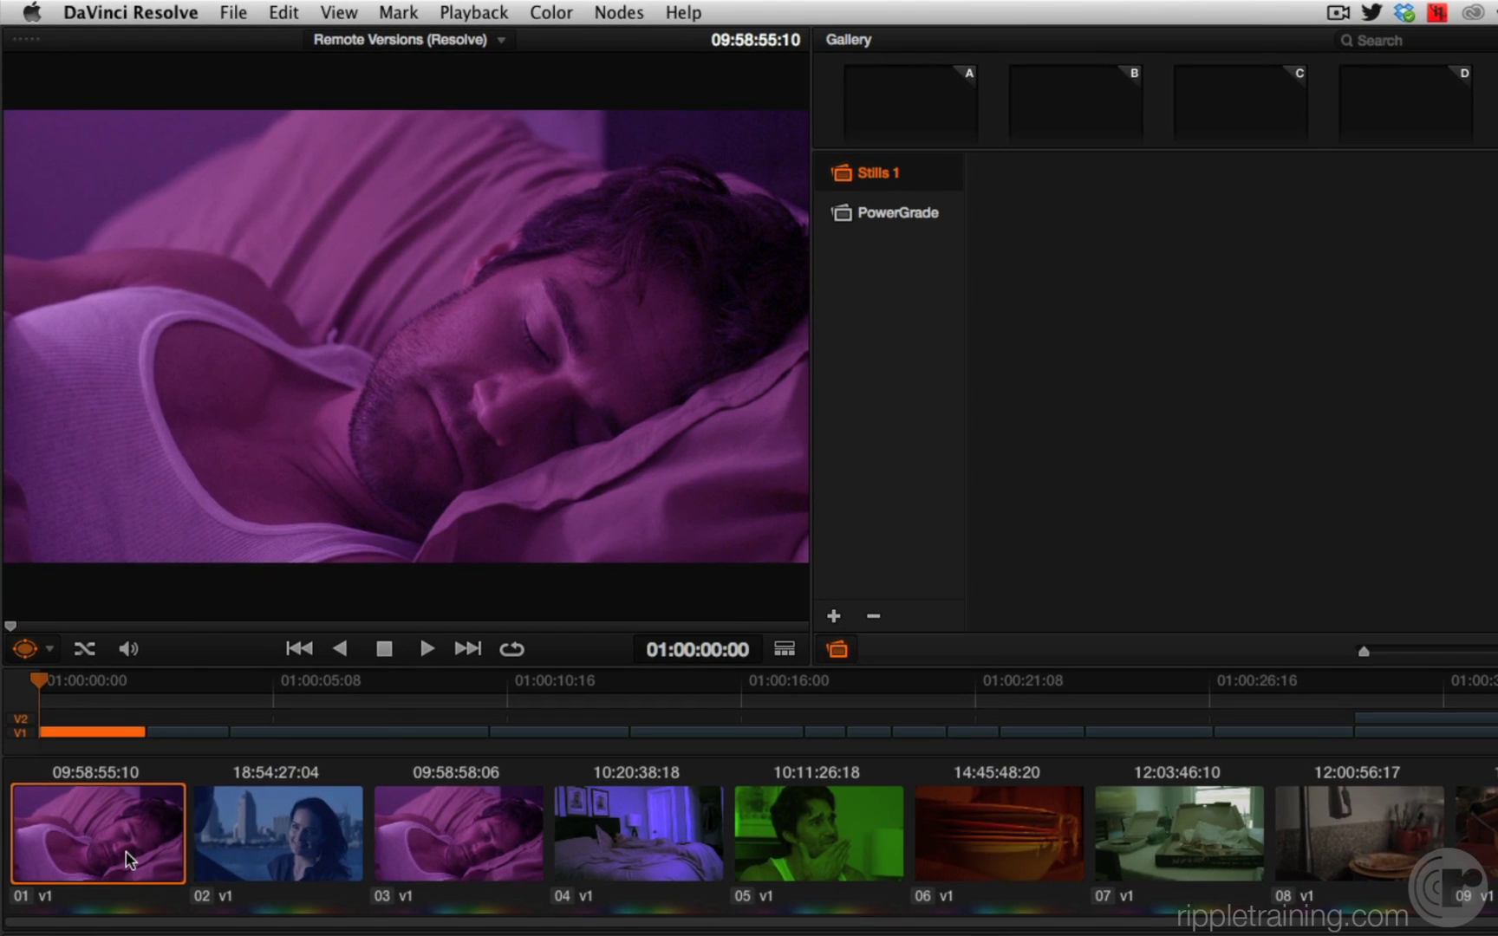
# Apply Use Remote Grades from clip 01's context menu to the timeline clips
pyautogui.rightClick(86, 571)
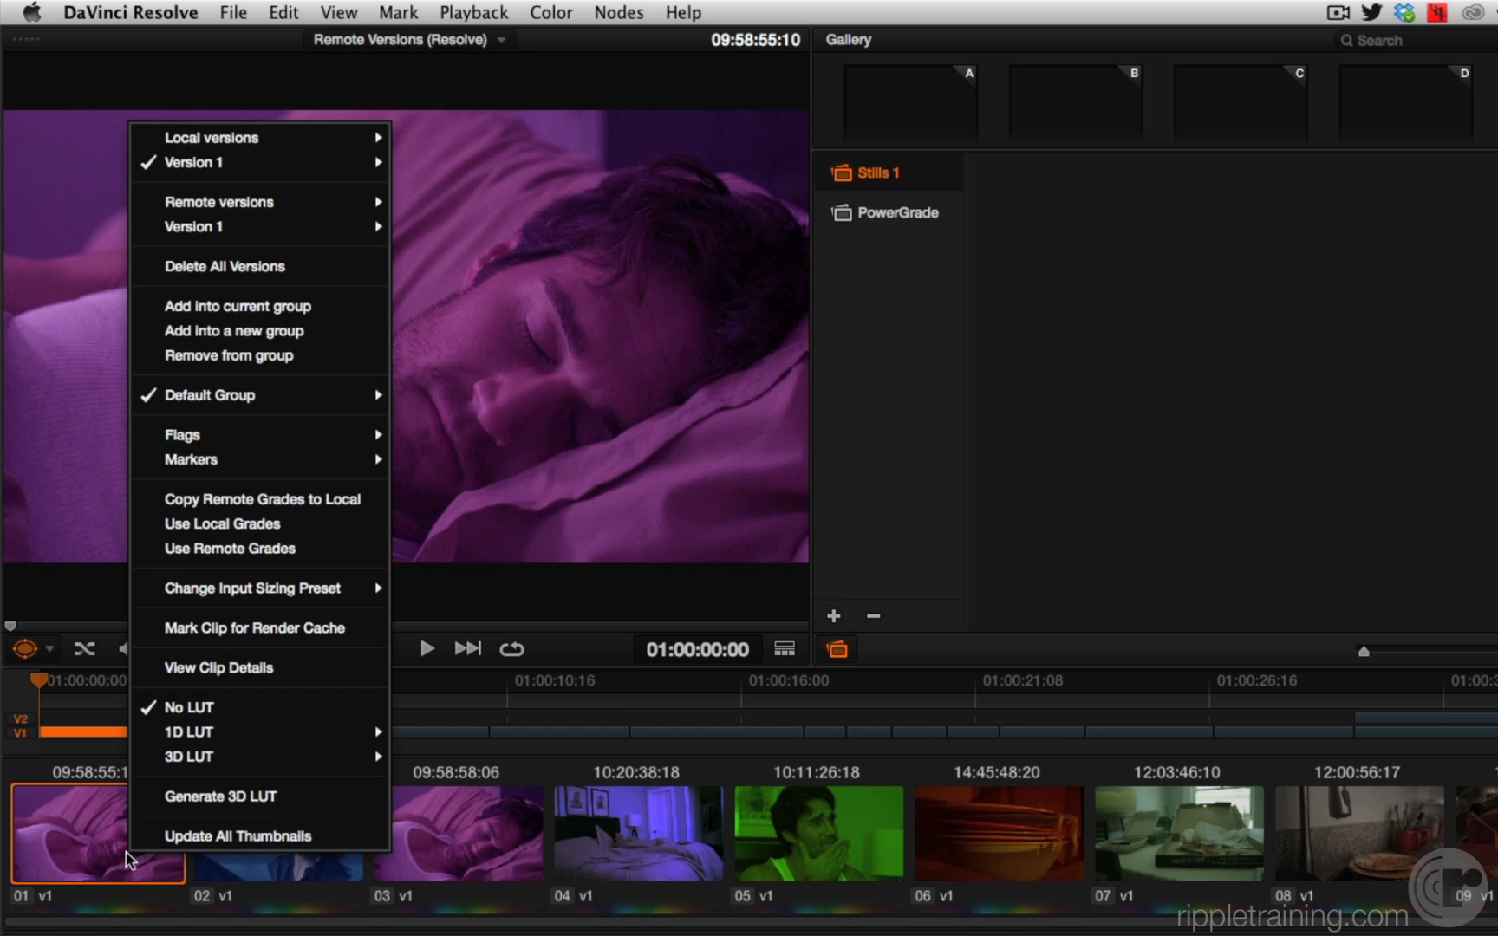
pyautogui.moveTo(305, 147)
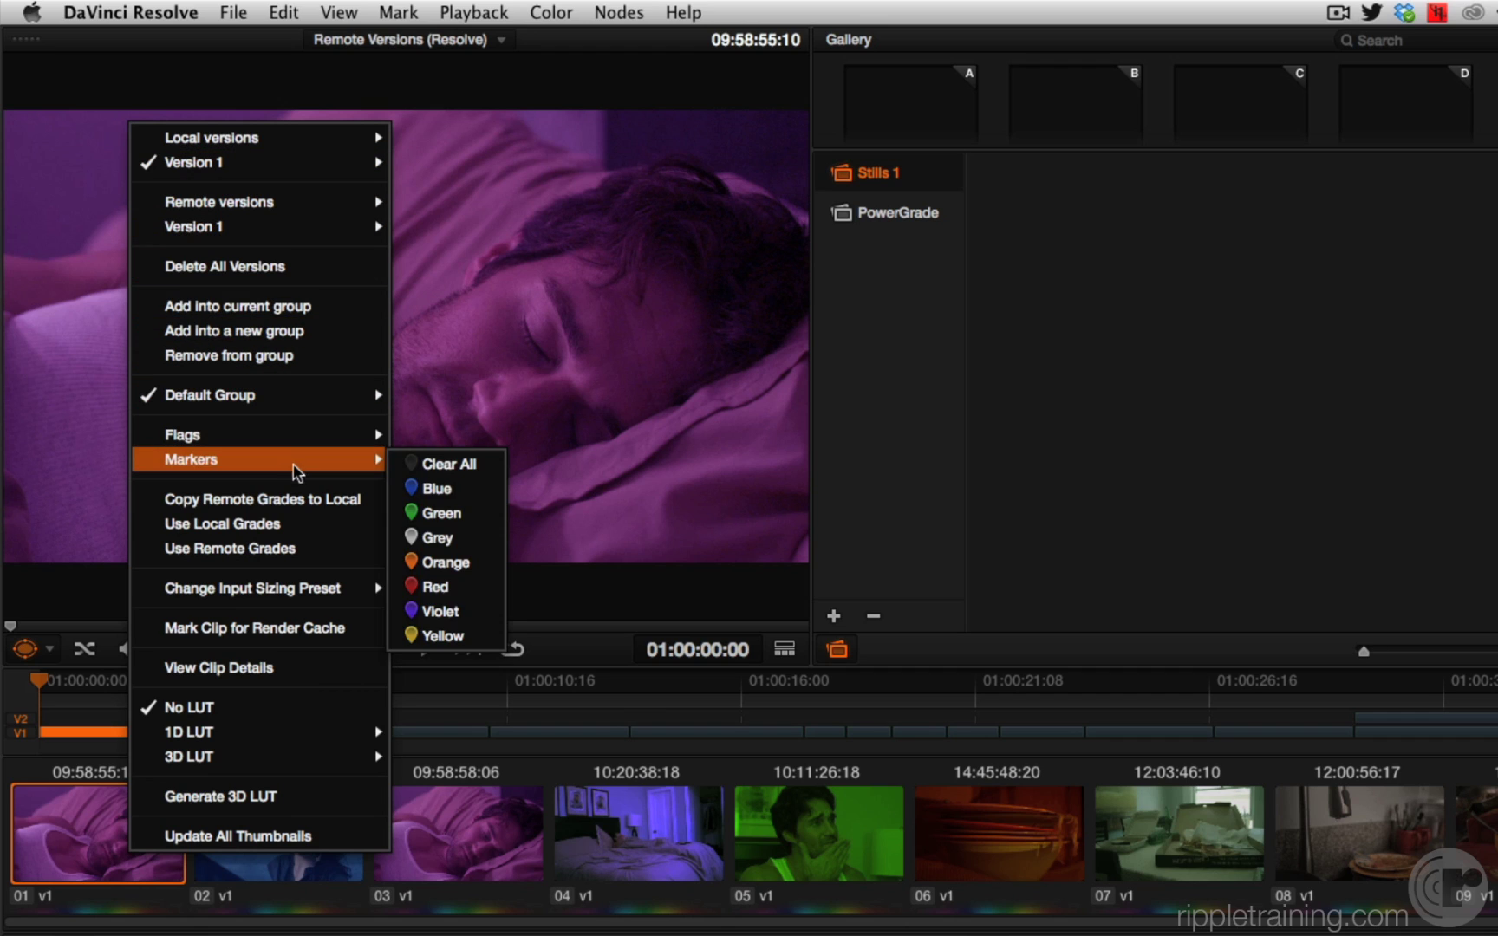
pyautogui.click(286, 546)
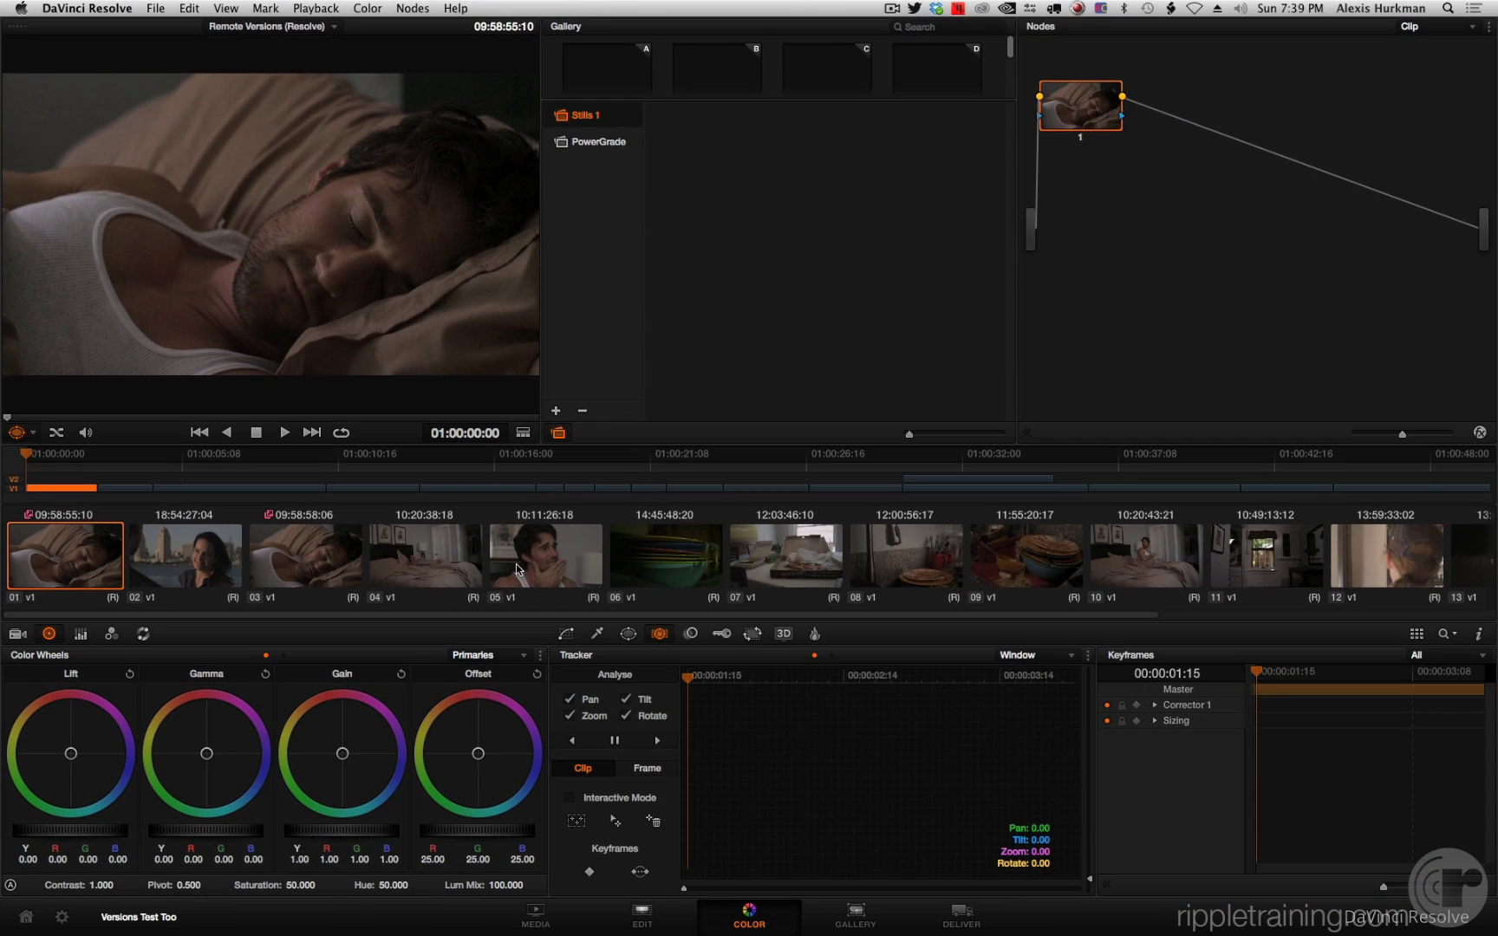
# Back on the Edit page, start ColorTrace from Timeline on the Remote Versions timeline
pyautogui.click(656, 917)
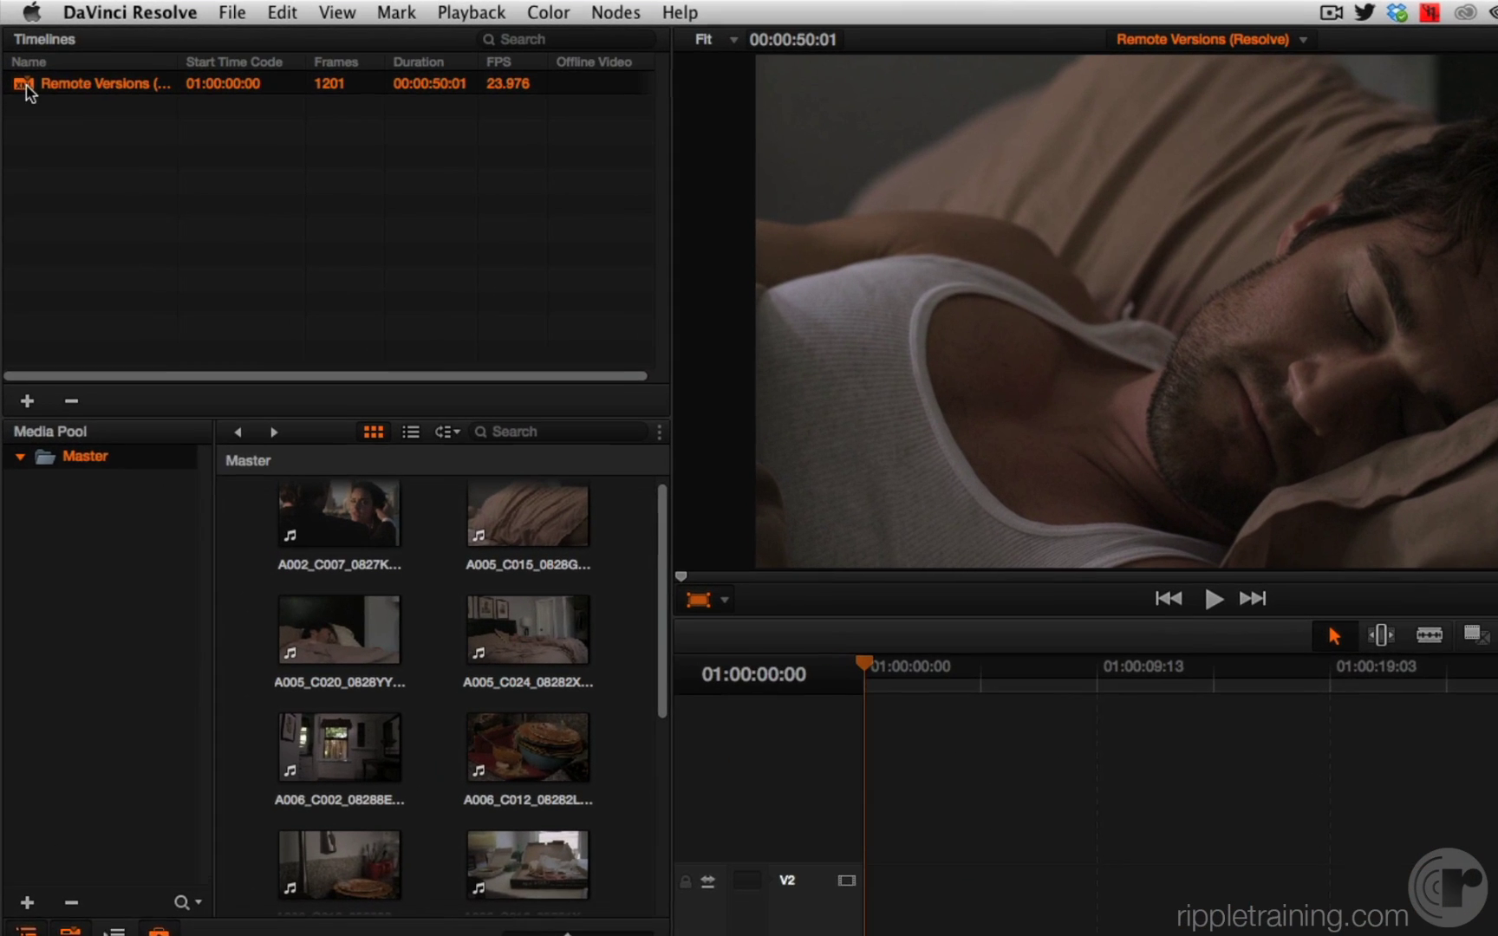
pyautogui.rightClick(17, 59)
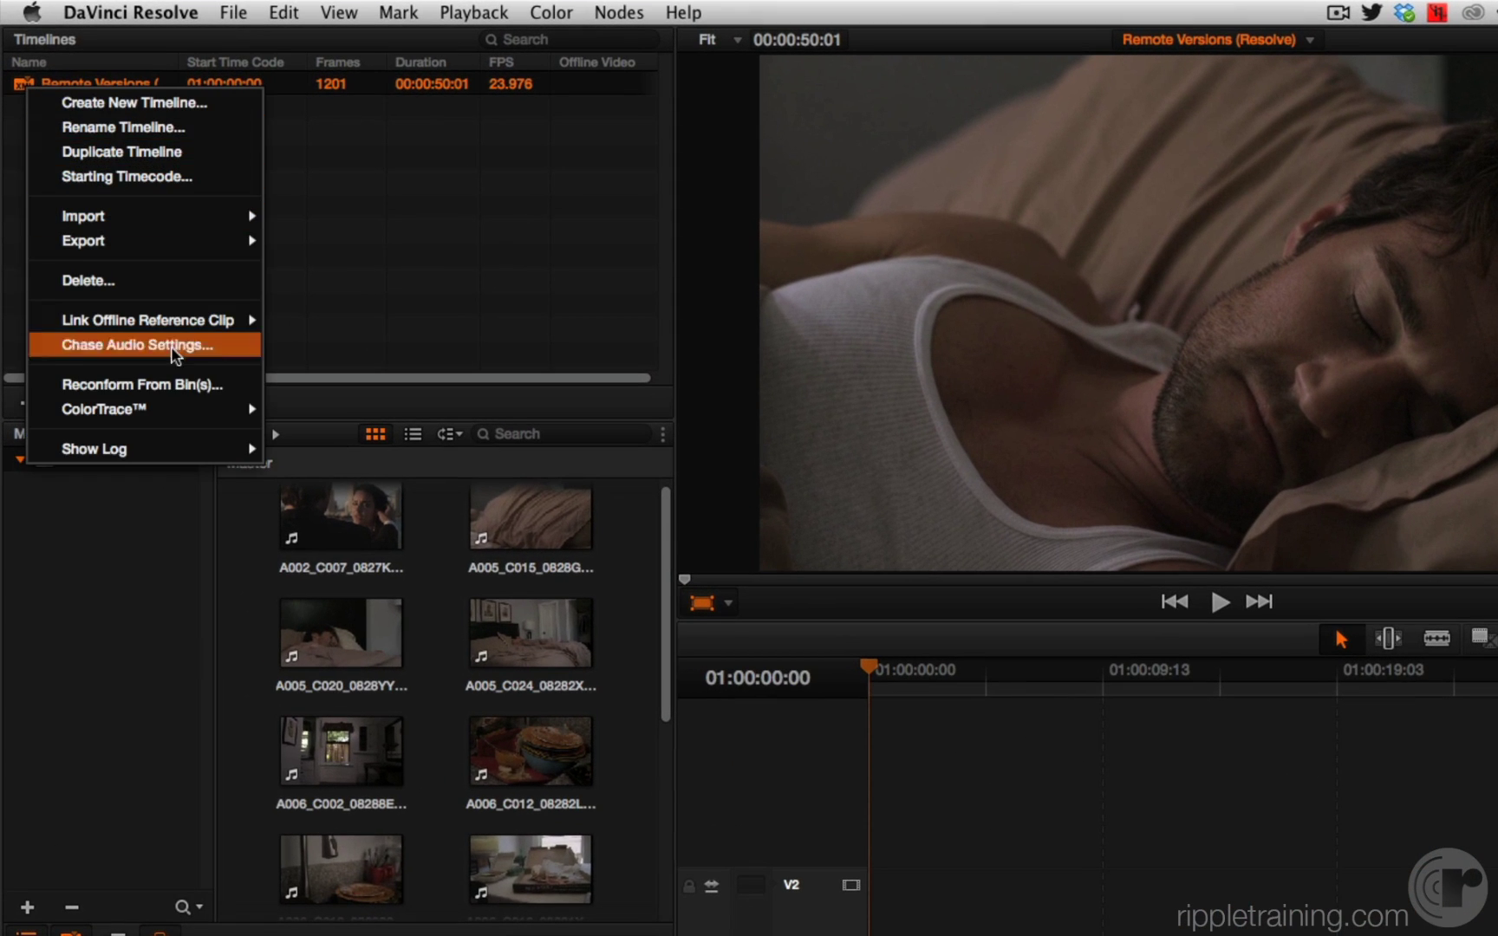
pyautogui.moveTo(170, 409)
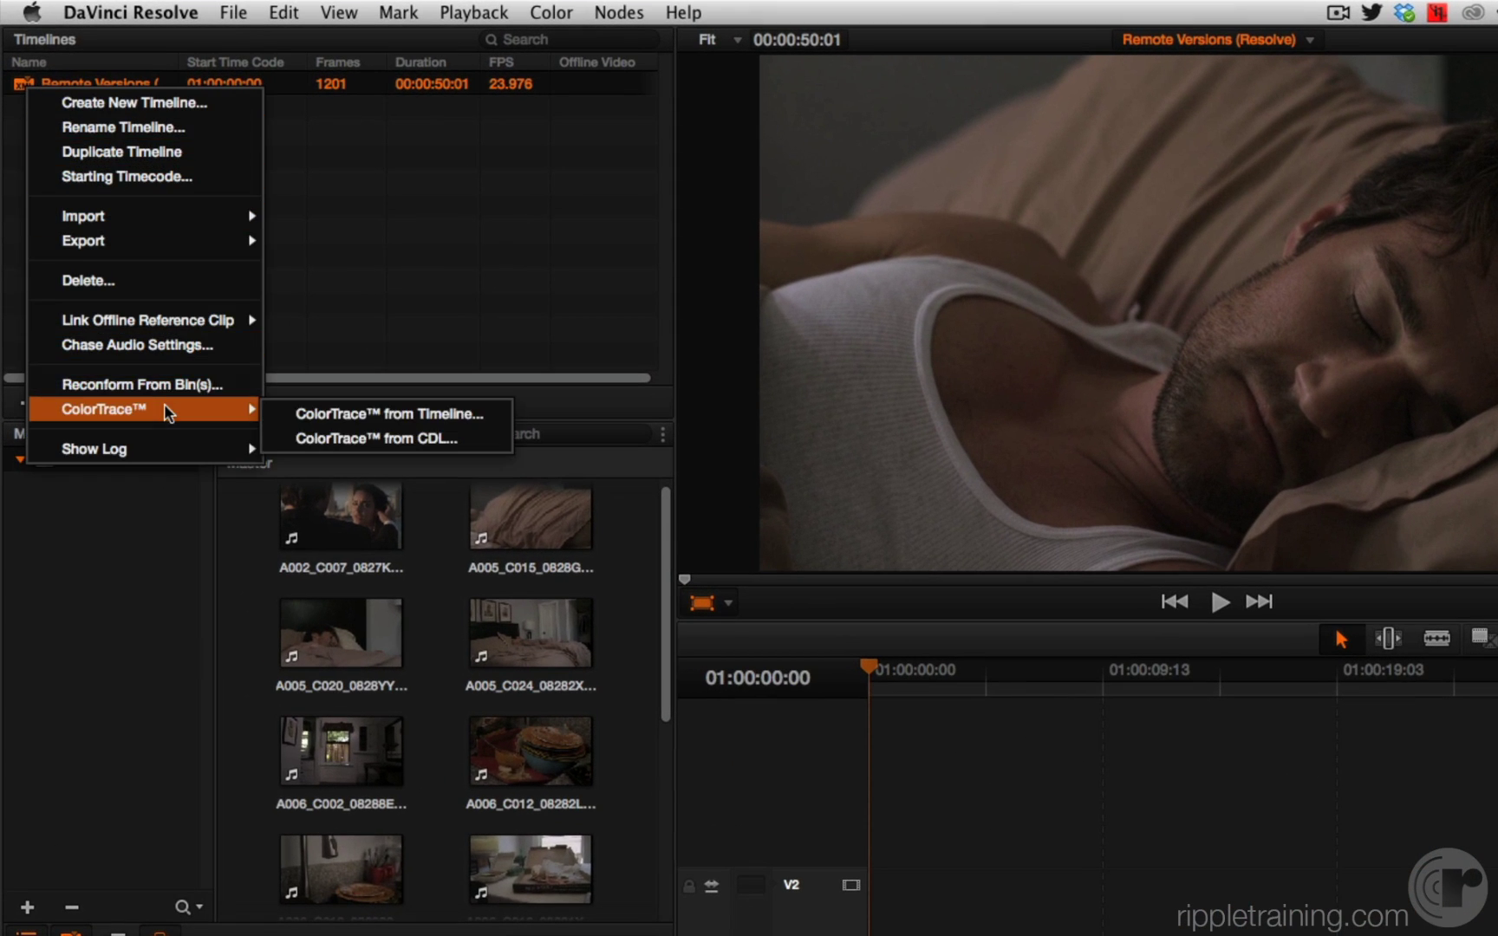
pyautogui.click(301, 414)
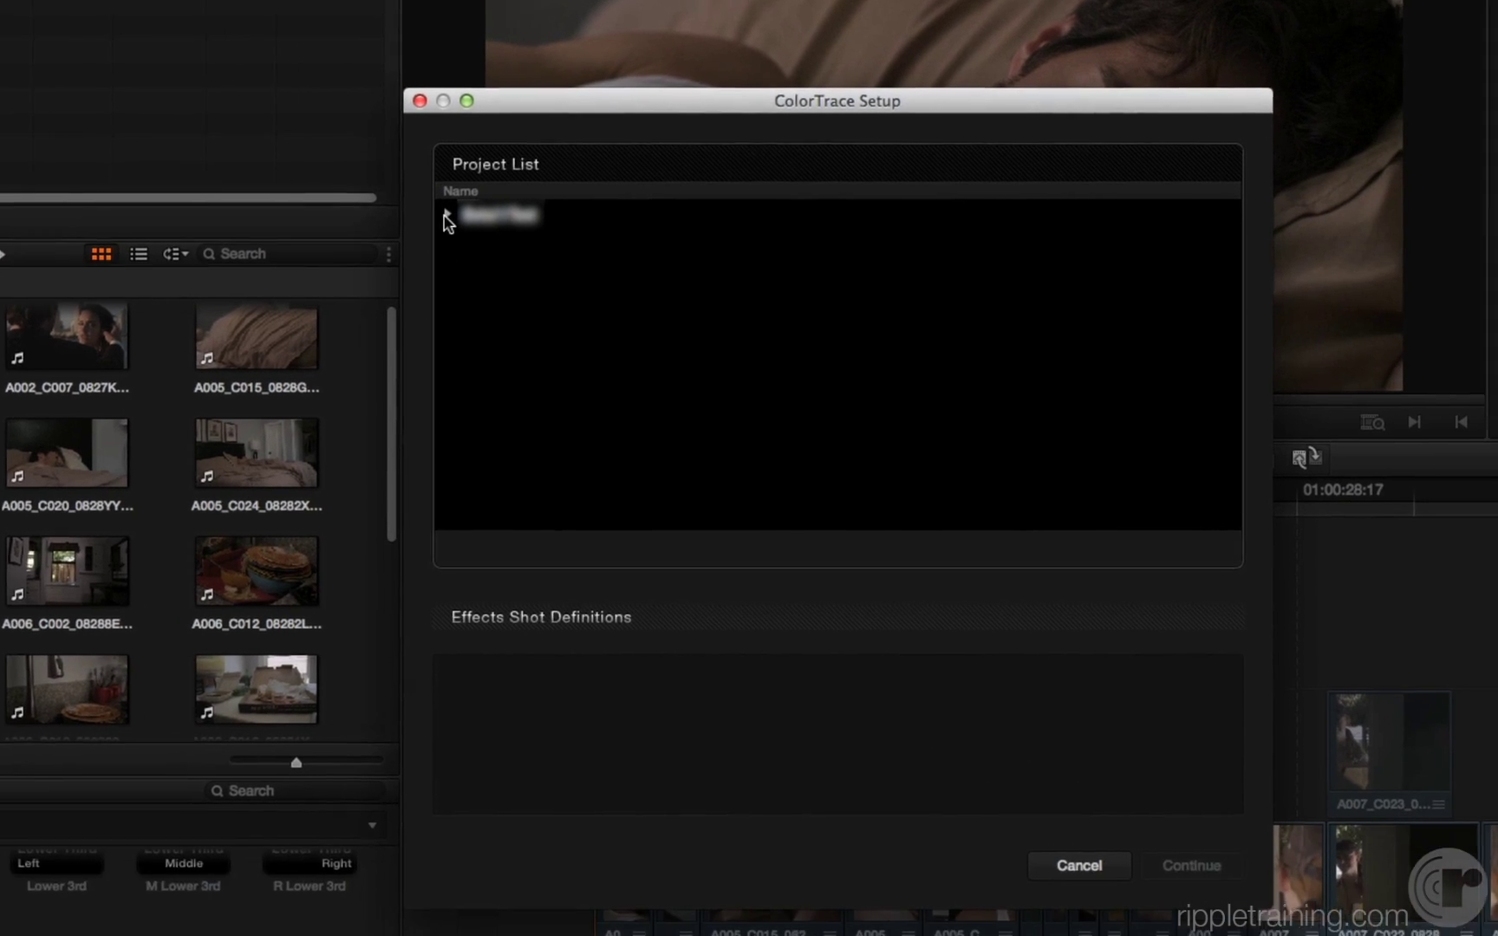
# Select Source of Versions > Remote Versions again and copy the grades onto the clips
pyautogui.click(445, 214)
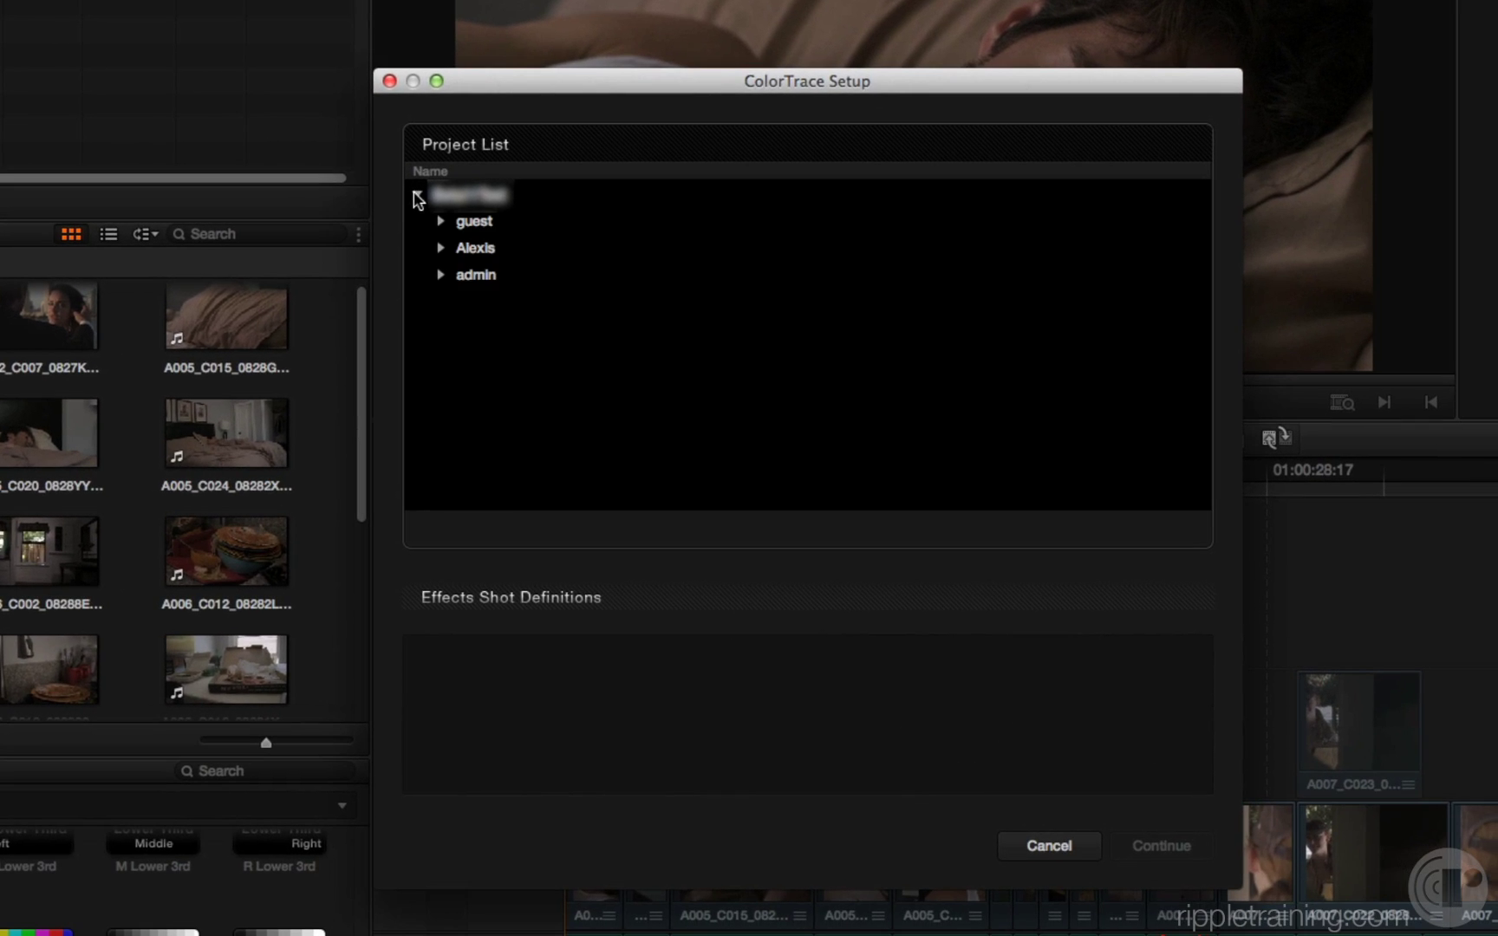
pyautogui.click(441, 248)
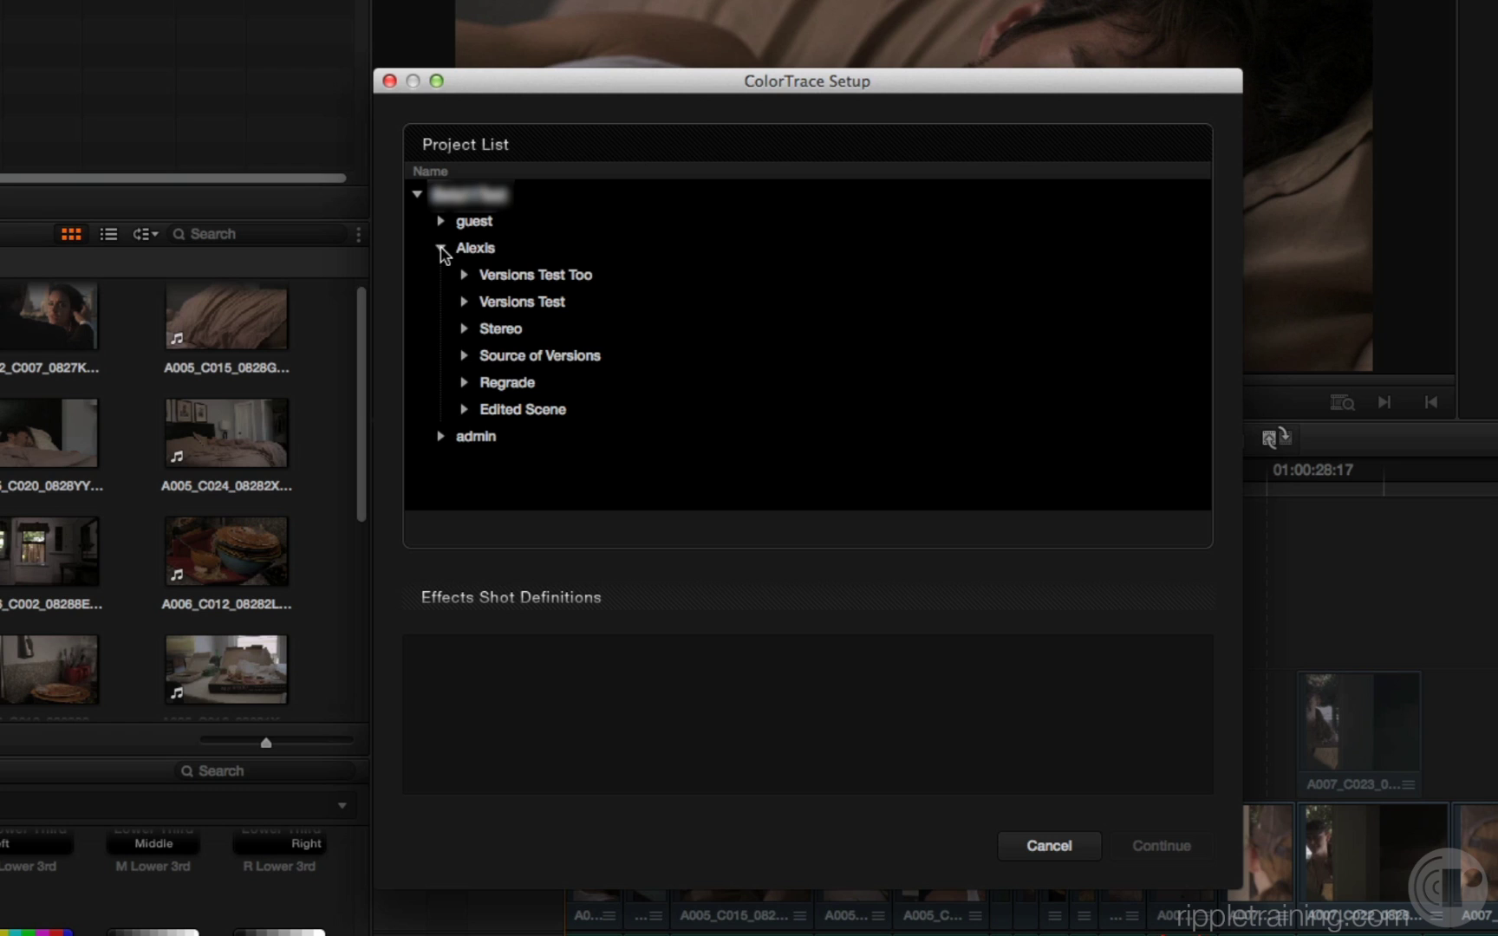
pyautogui.click(464, 357)
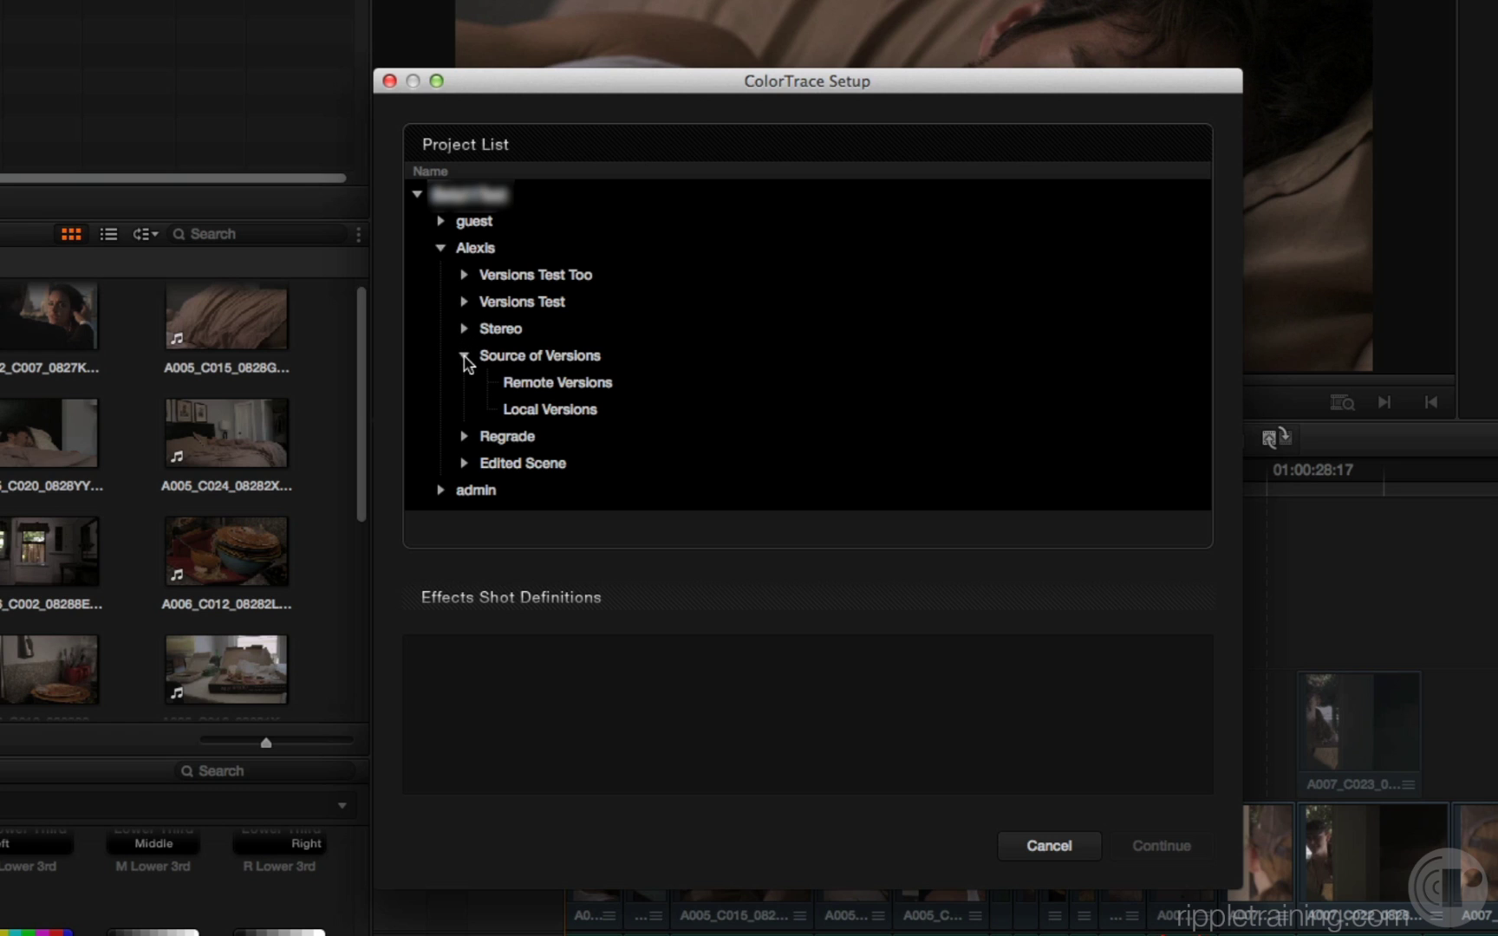
pyautogui.click(546, 382)
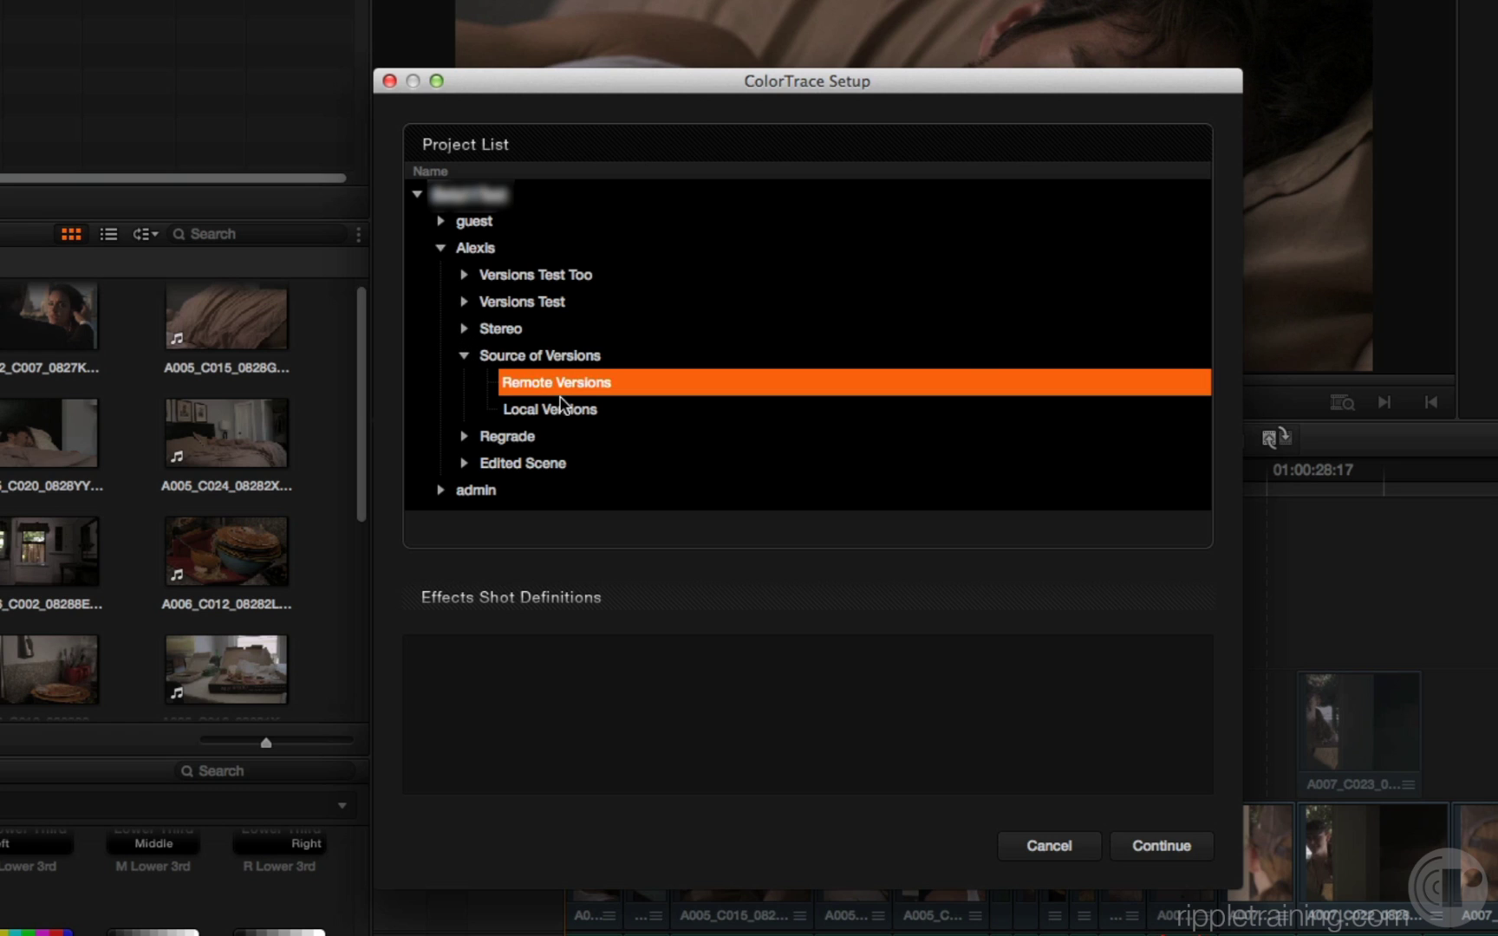
pyautogui.click(1156, 847)
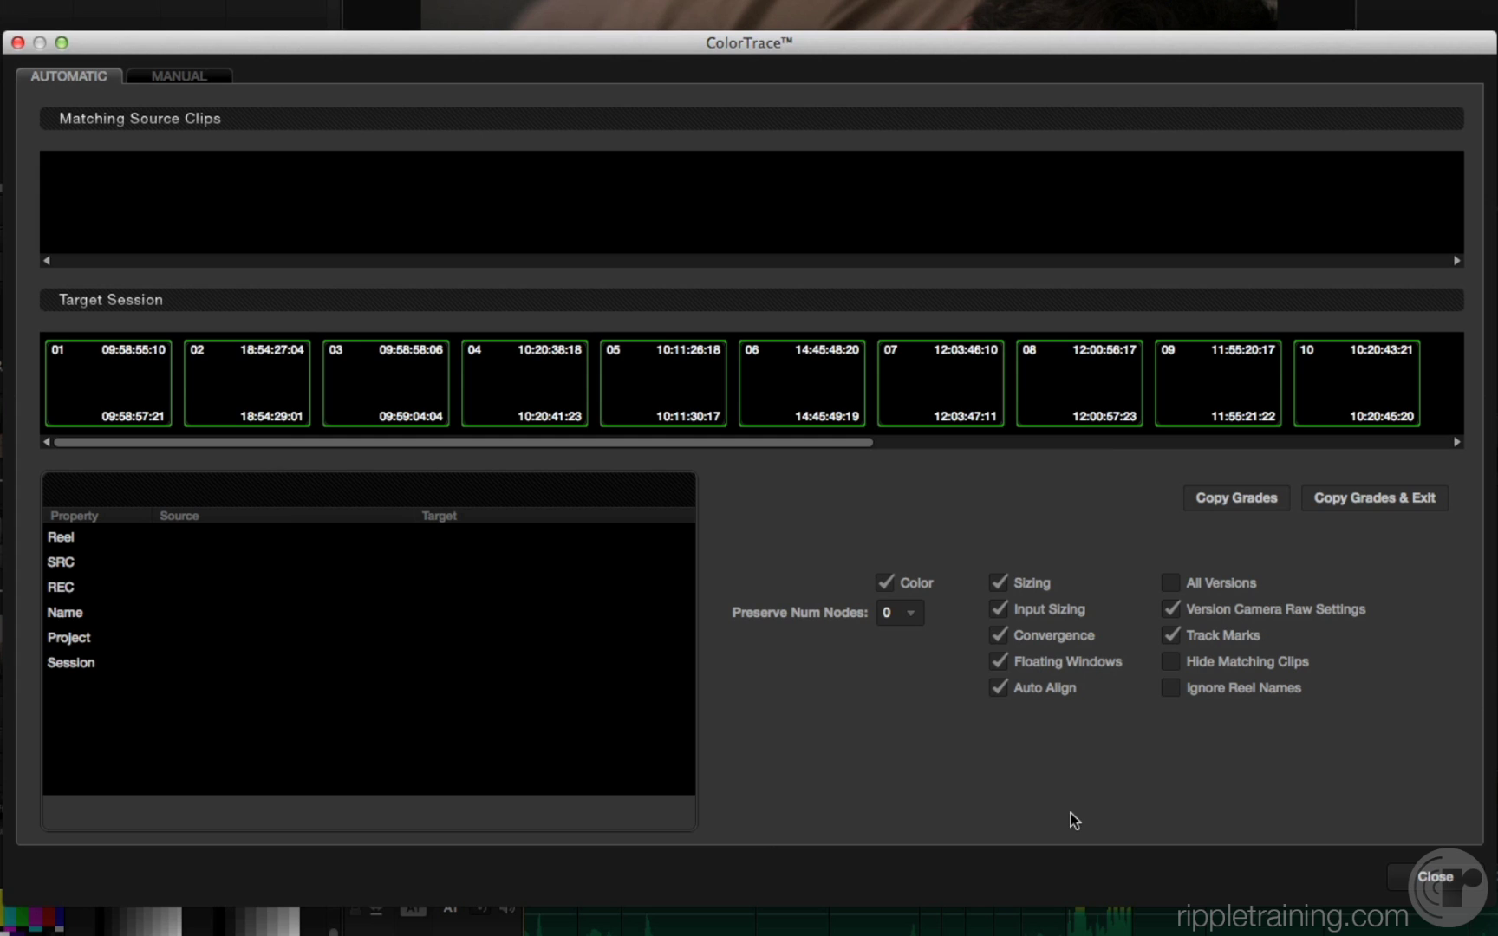
pyautogui.click(1380, 498)
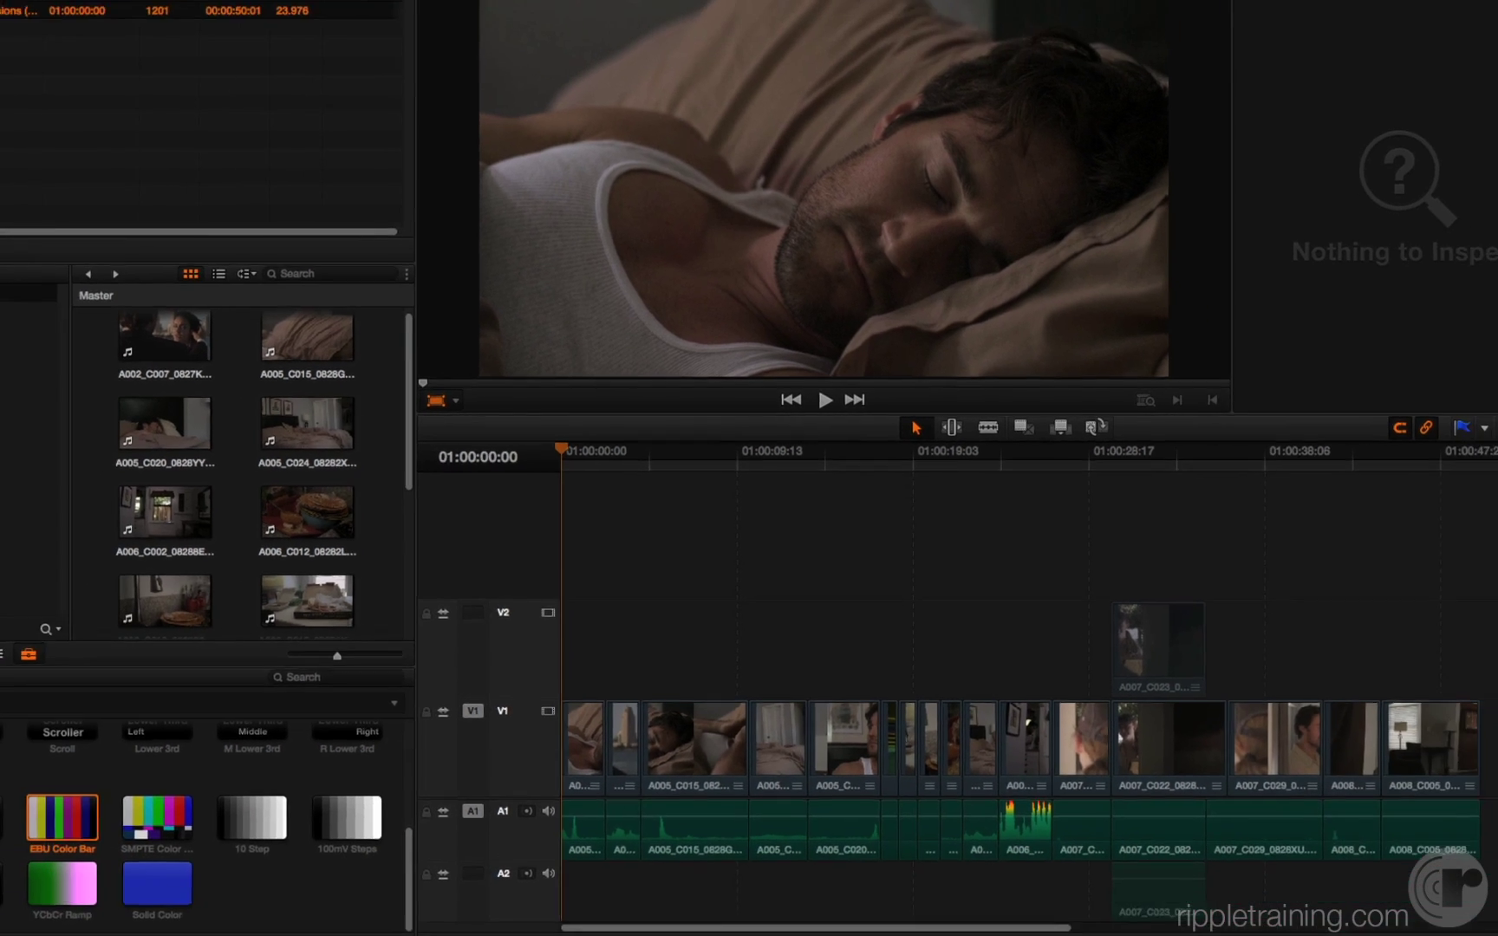
# Return to the Color page and check clip 01's remote version in its context menu
pyautogui.click(776, 935)
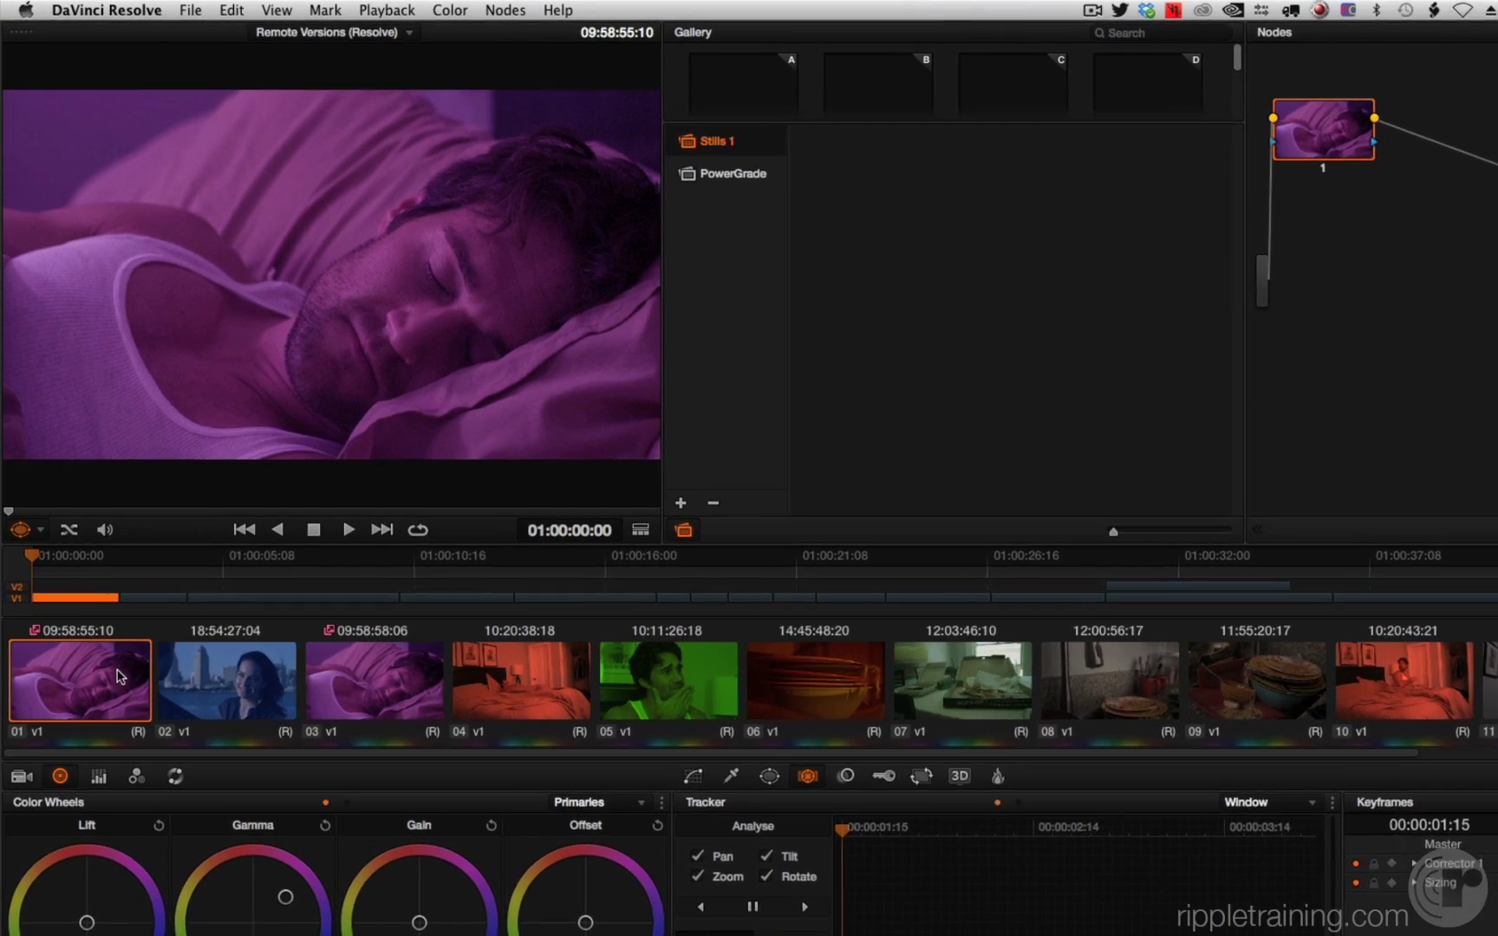
pyautogui.rightClick(92, 551)
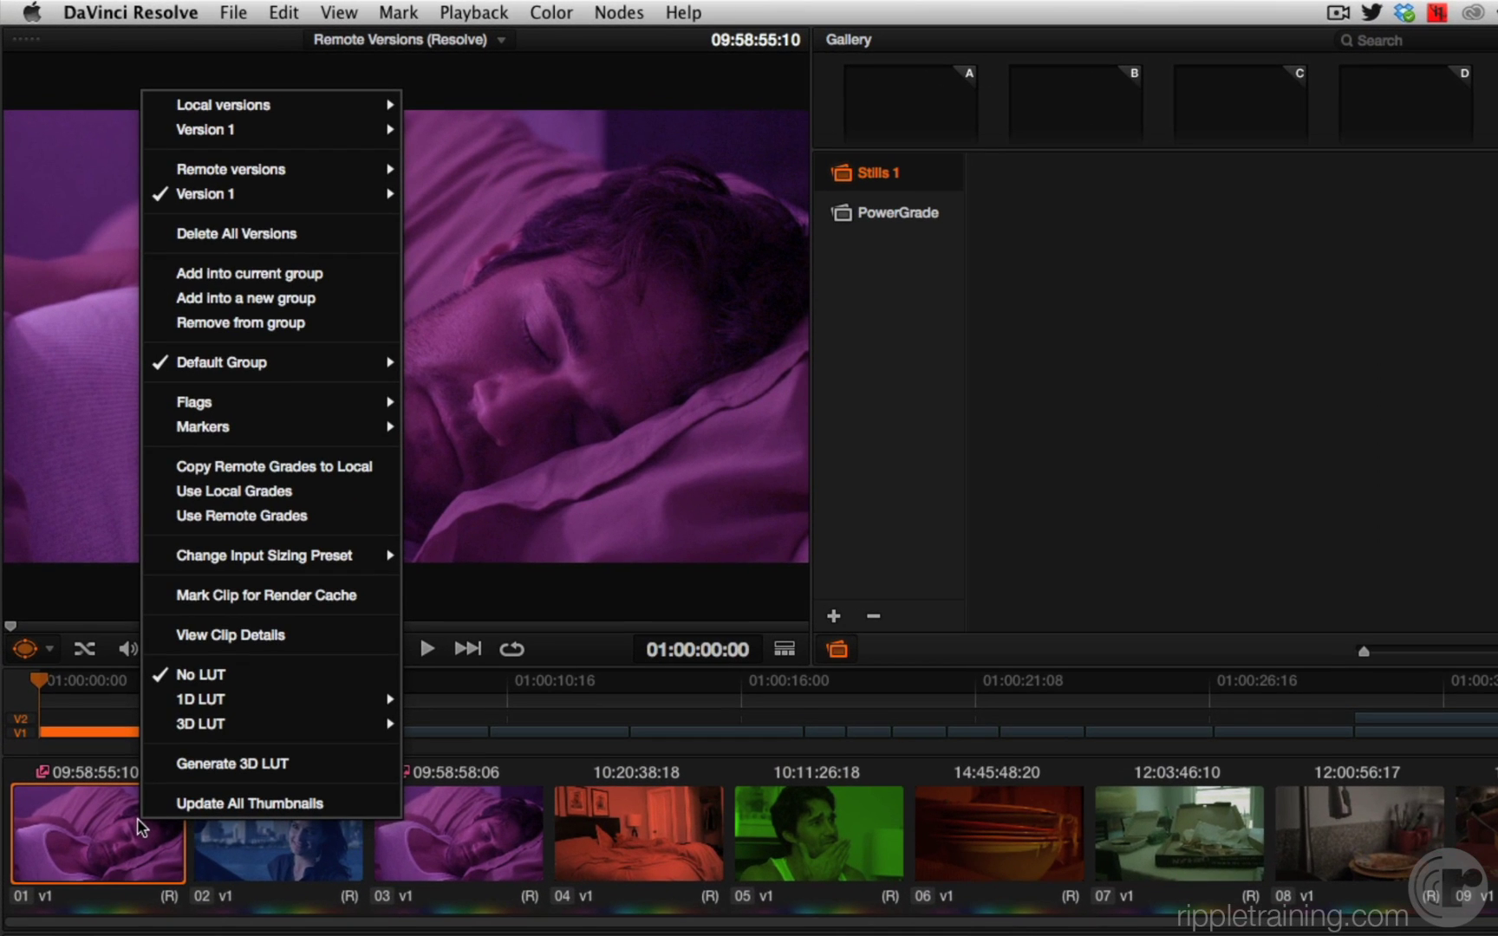
pyautogui.moveTo(274, 178)
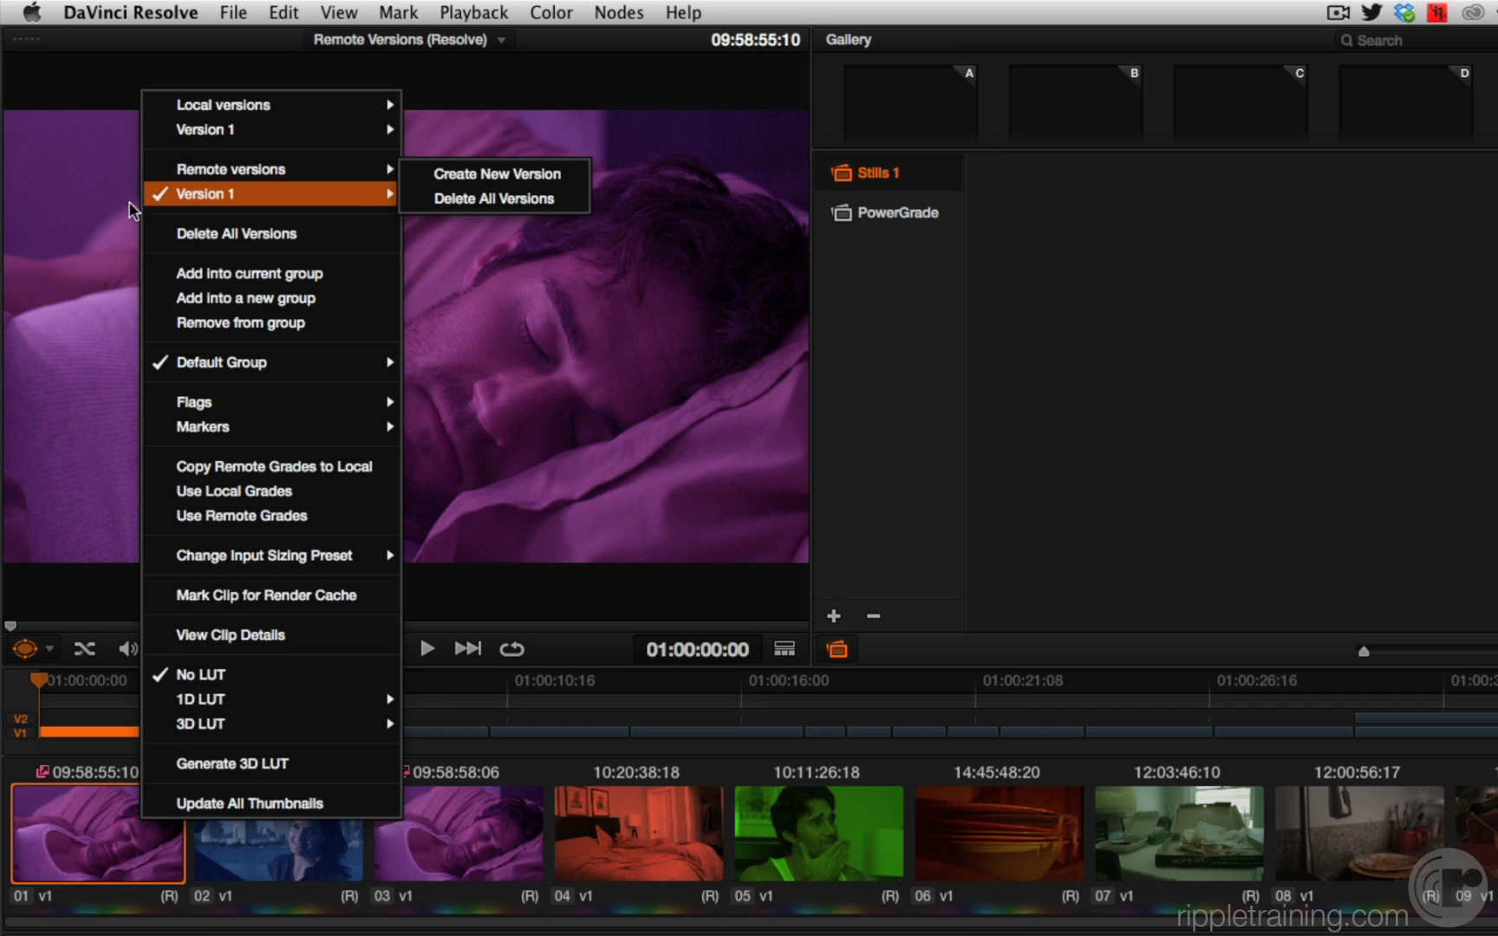
pyautogui.click(76, 847)
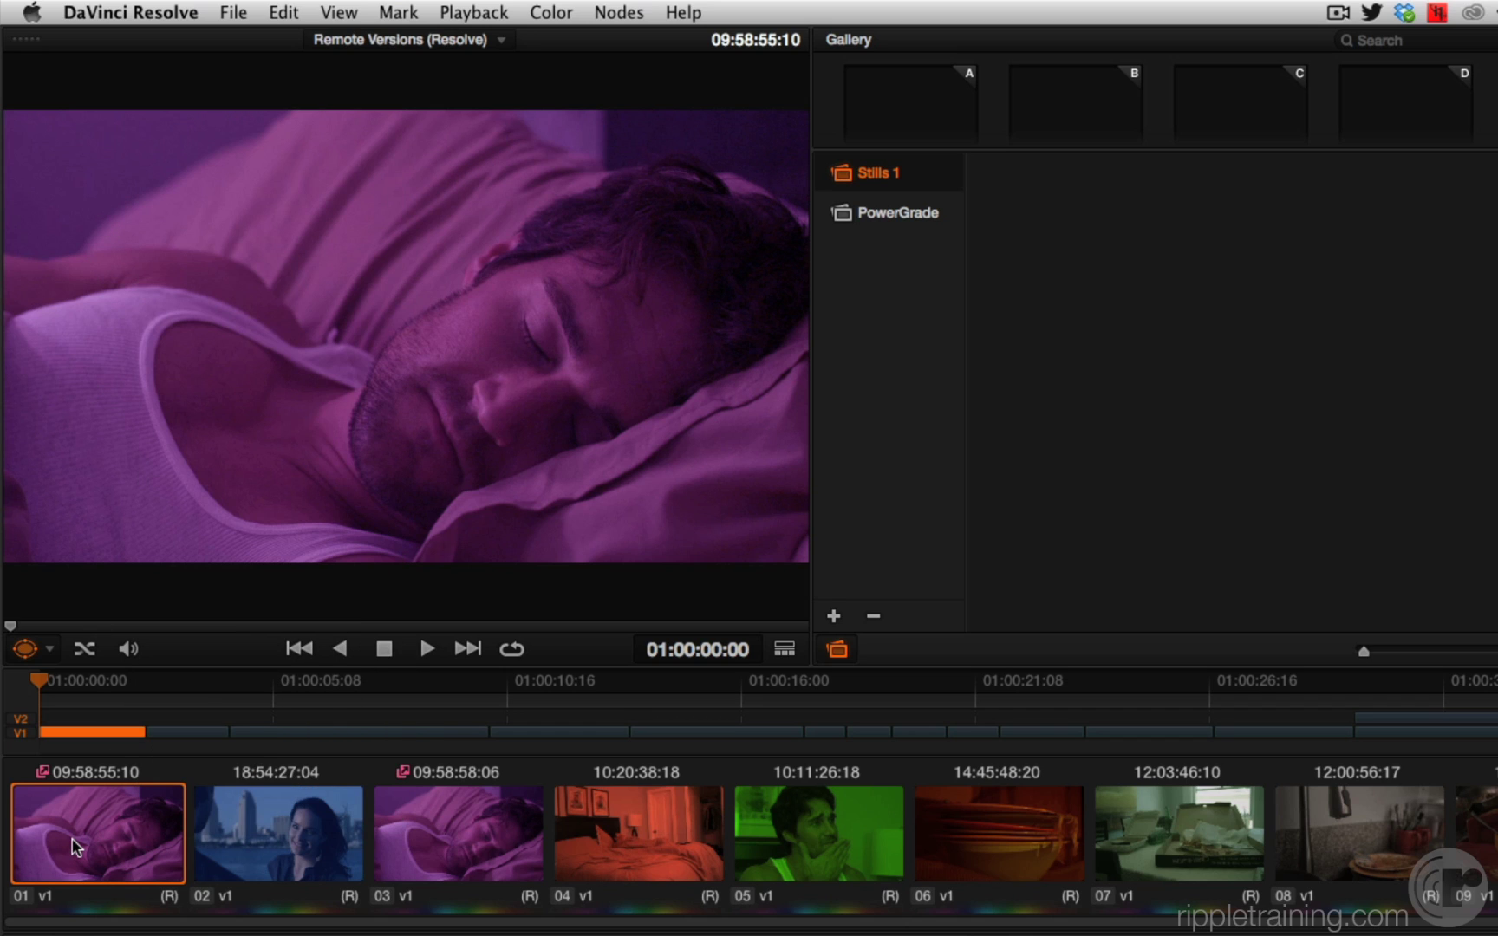